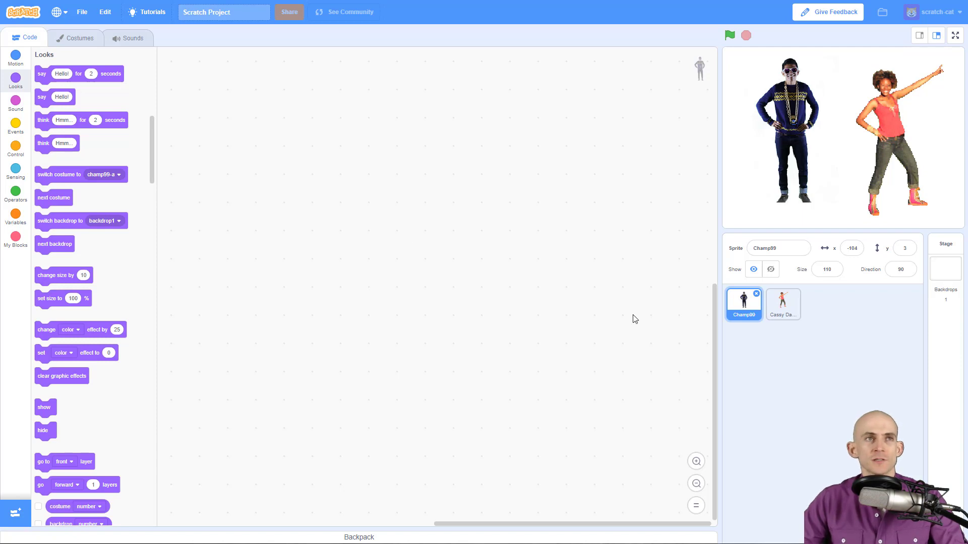
Step: Show Champ99's costume list and select costume 2, champ99-b
click(79, 38)
click(33, 67)
click(34, 114)
Step: Duplicate Champ99's champ99-b costume
click(34, 163)
click(33, 121)
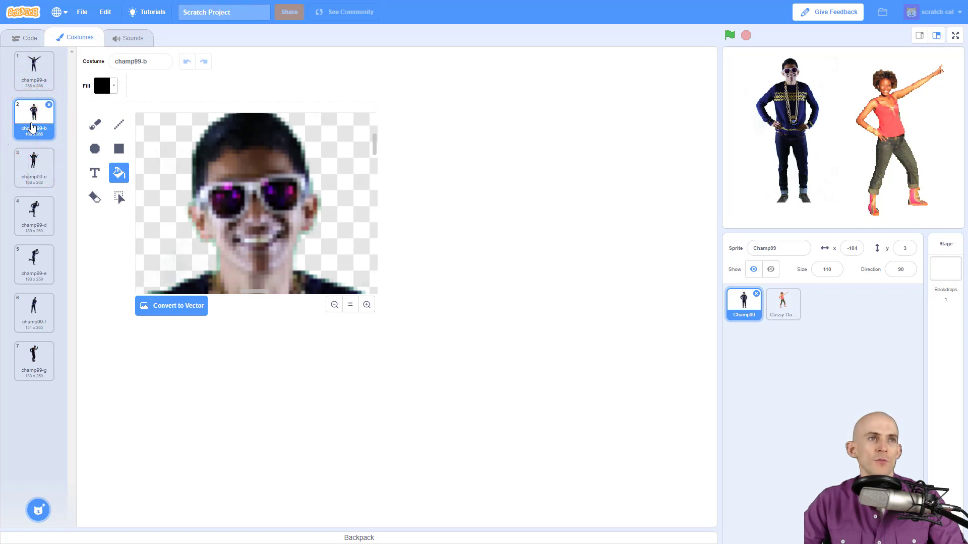
right_click(32, 129)
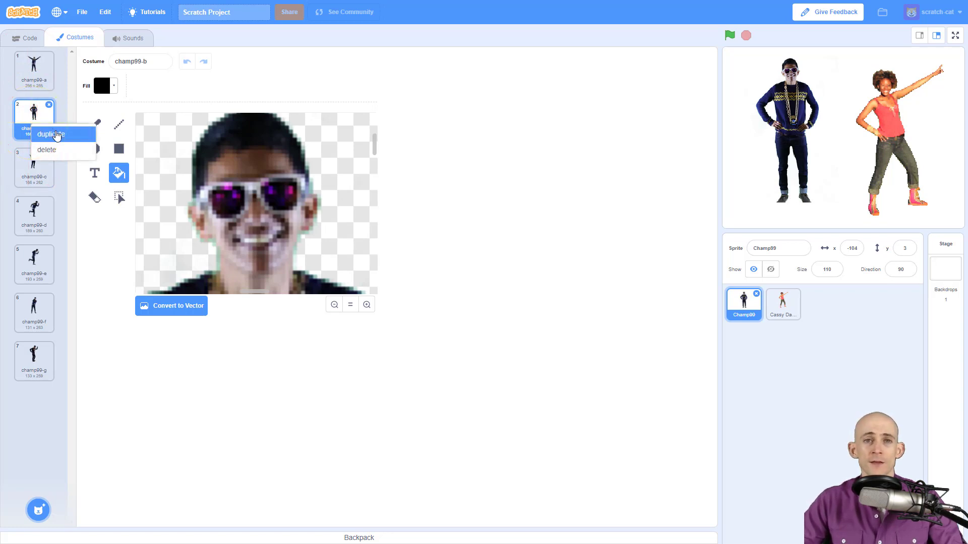
click(72, 140)
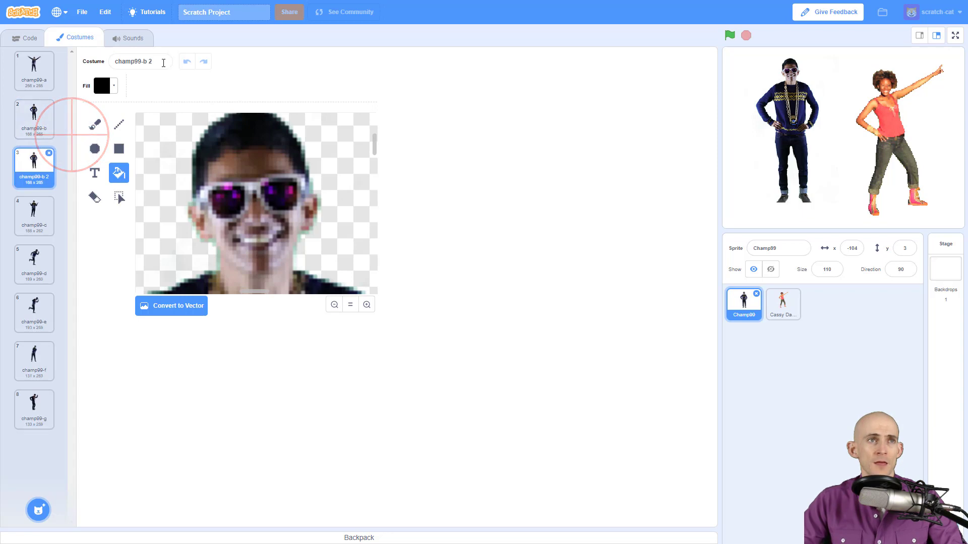
Step: Name the copy 'champ99-b open' and the original 'champ99-b closed'
click(151, 61)
key(BackSpace)
key(BackSpace)
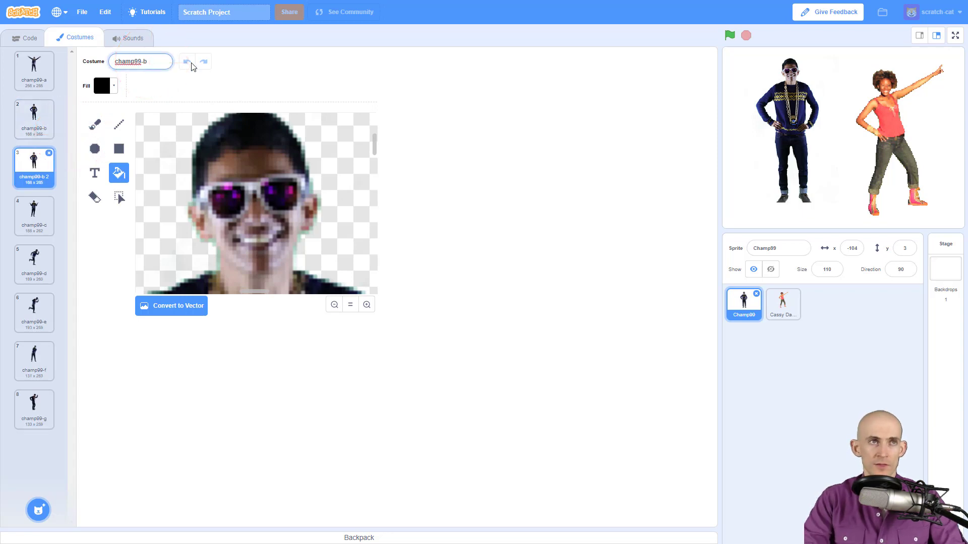
text(open)
click(38, 114)
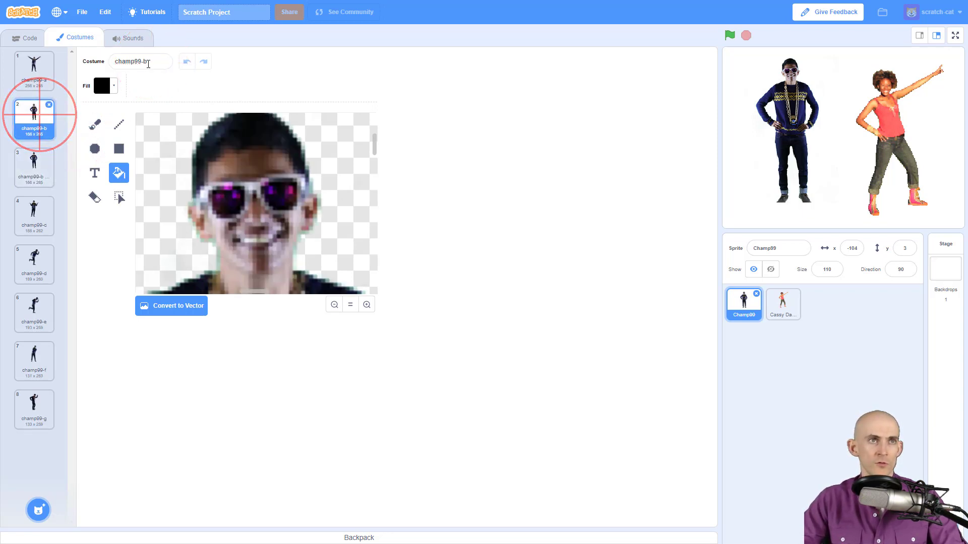
click(150, 63)
text(closed)
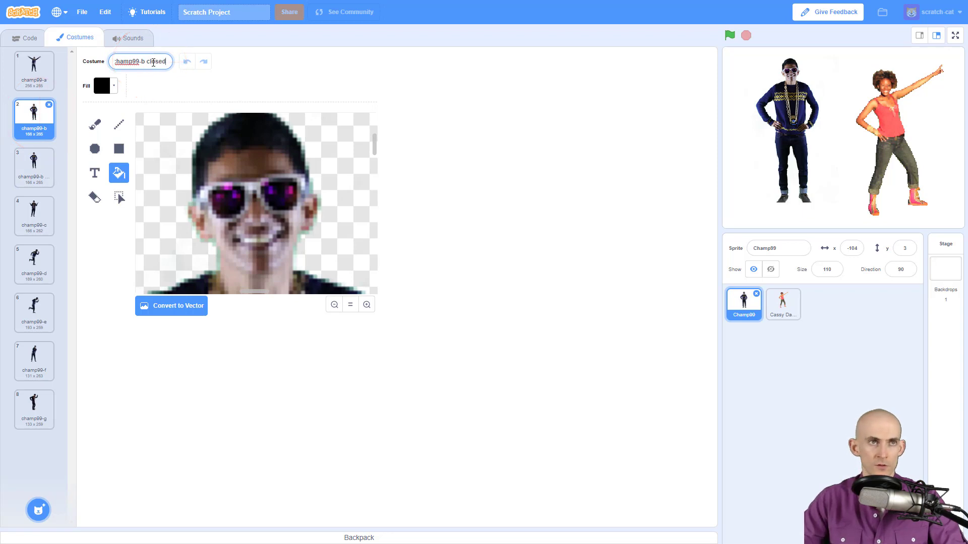
click(37, 168)
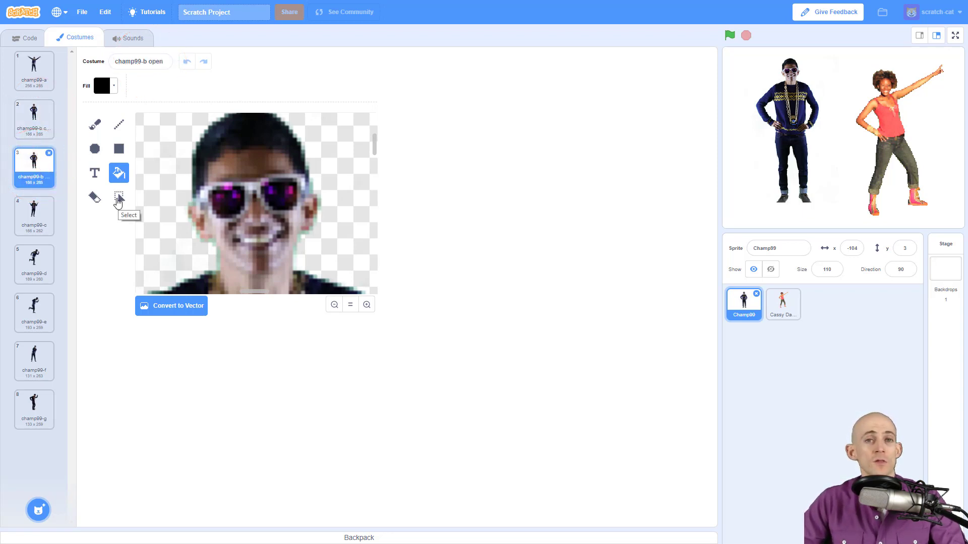
Step: Select Champ99's lower mouth and move it down to open the mouth
click(118, 199)
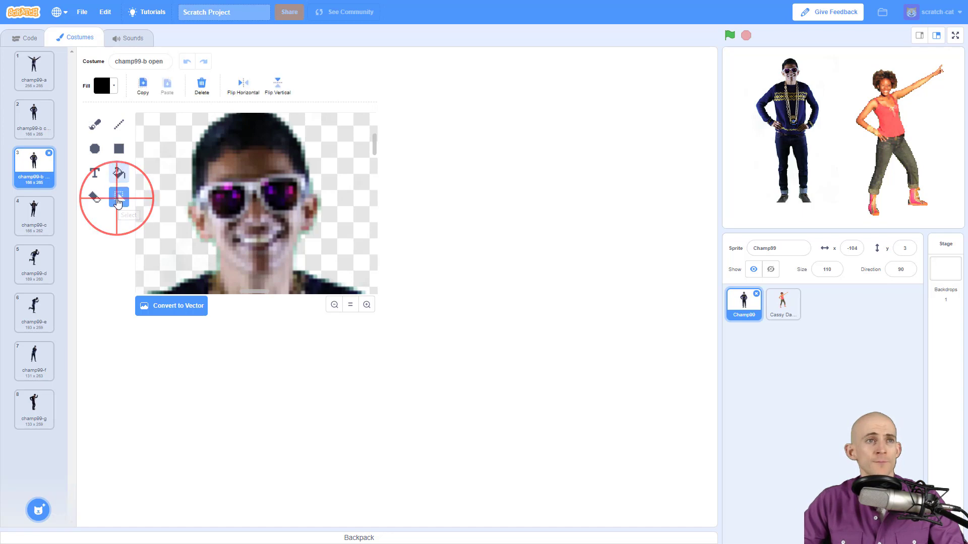
click(233, 240)
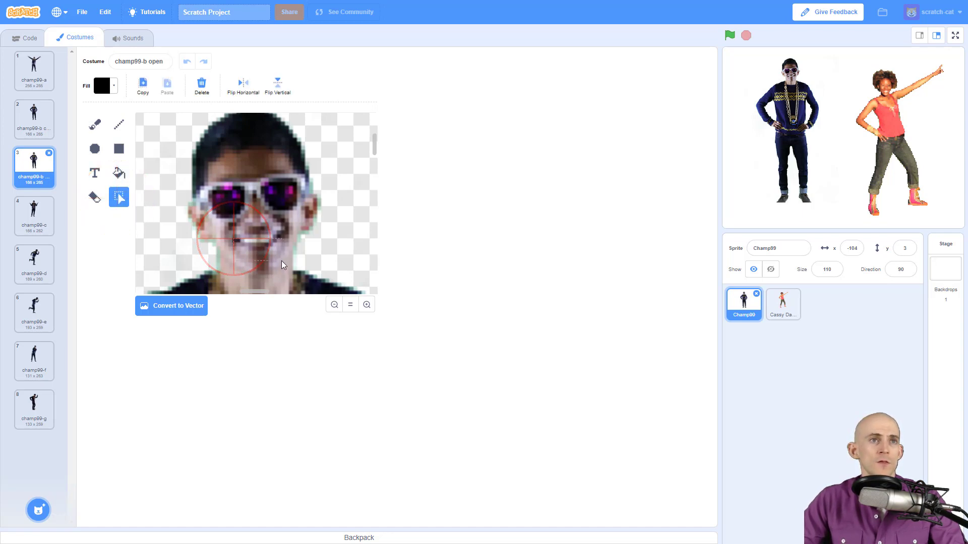
drag(271, 251, 271, 260)
Step: Fill the white mouth gap with black
click(117, 174)
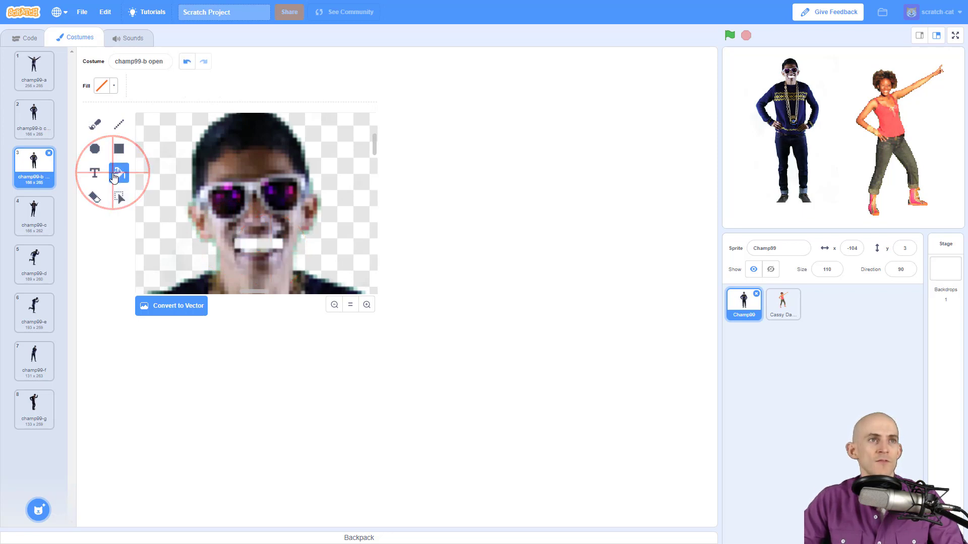
click(114, 86)
drag(129, 201, 69, 201)
click(117, 248)
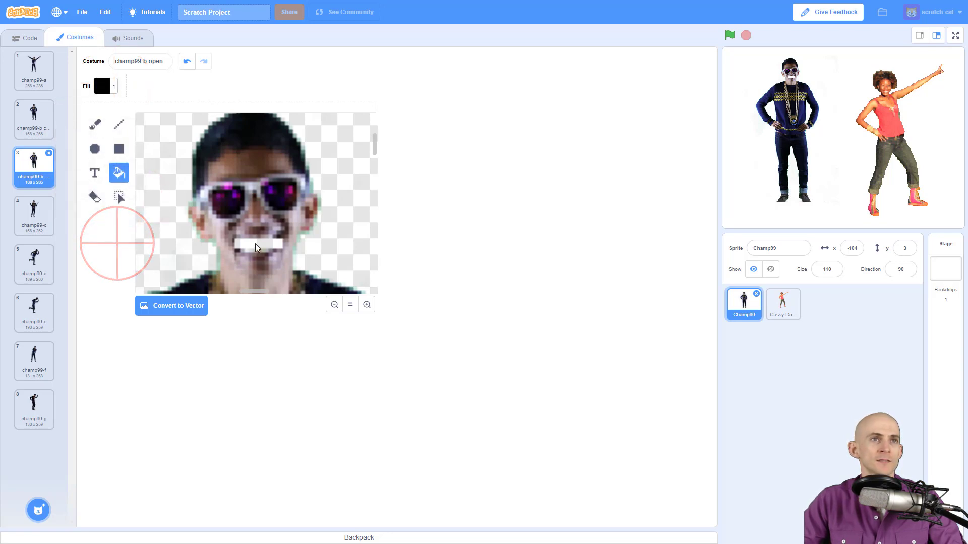
click(256, 245)
Step: Flip between the closed and open costumes to compare, ending on champ99-b open
click(26, 118)
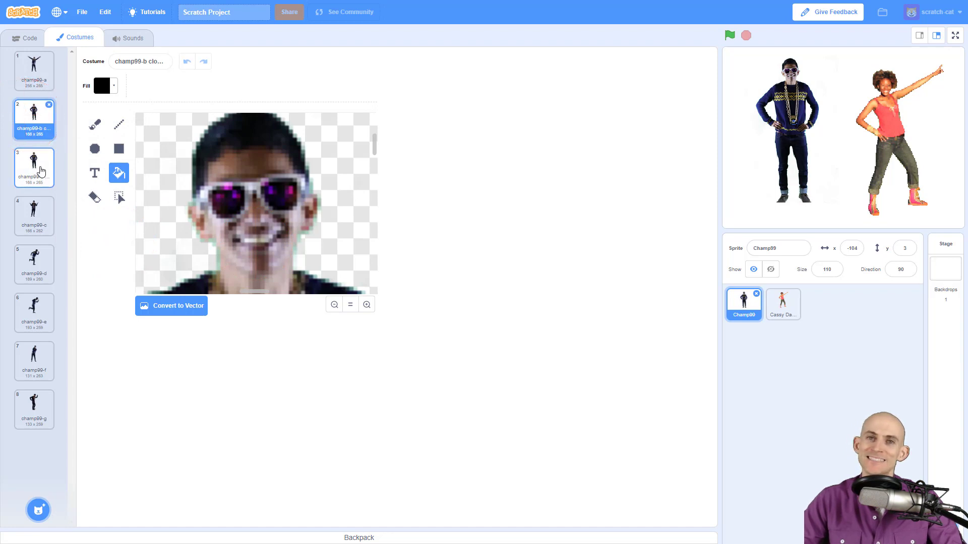
click(35, 173)
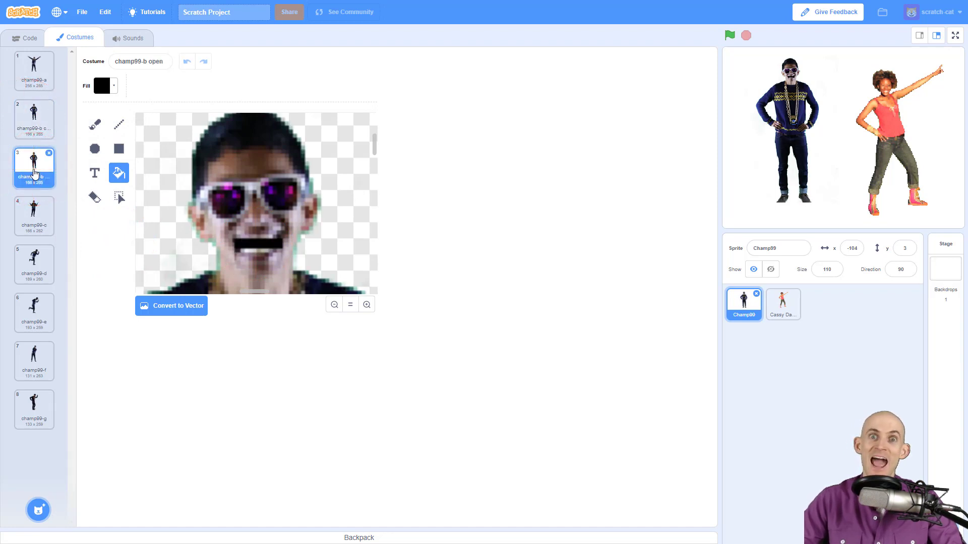
click(33, 129)
click(33, 163)
click(34, 121)
click(33, 163)
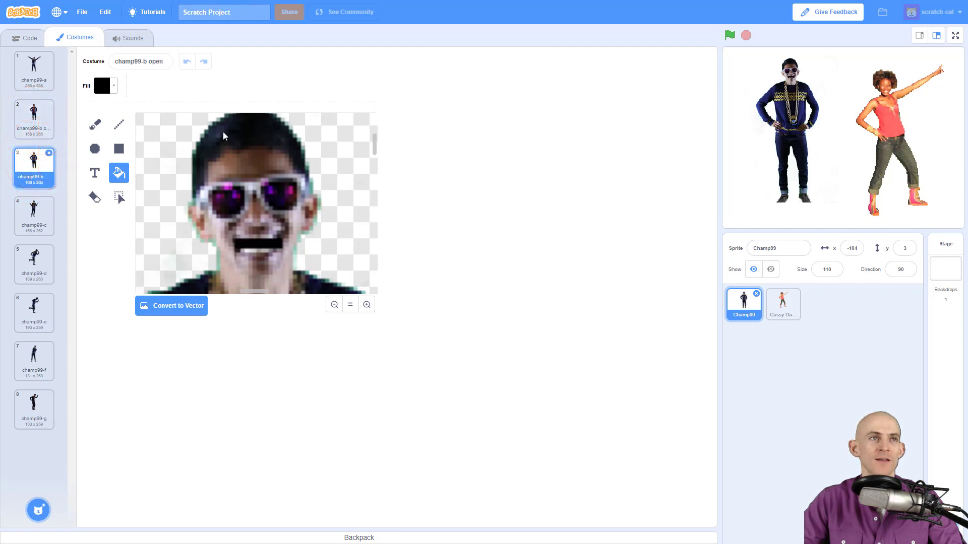
click(33, 122)
click(34, 162)
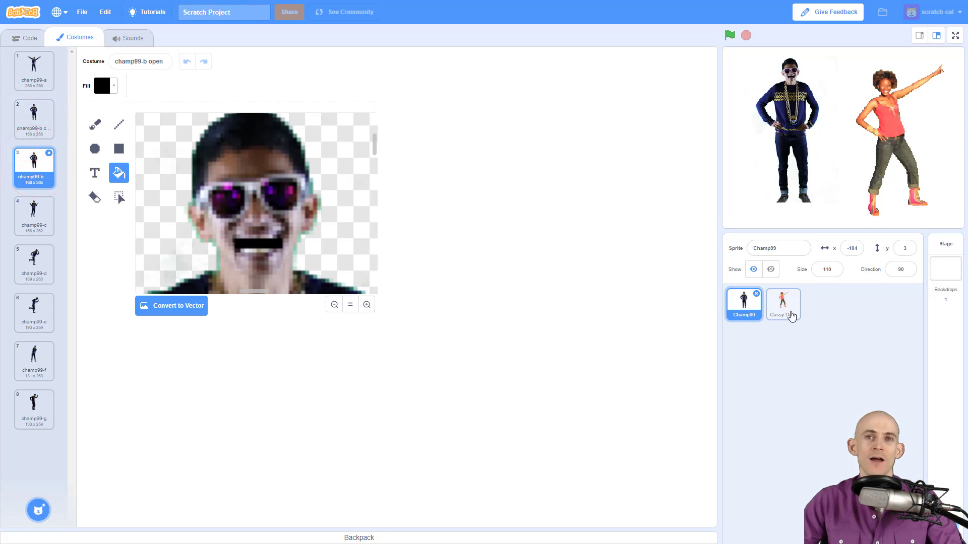
Step: Select the Cassy Dance sprite and duplicate its cassy-a costume
click(787, 311)
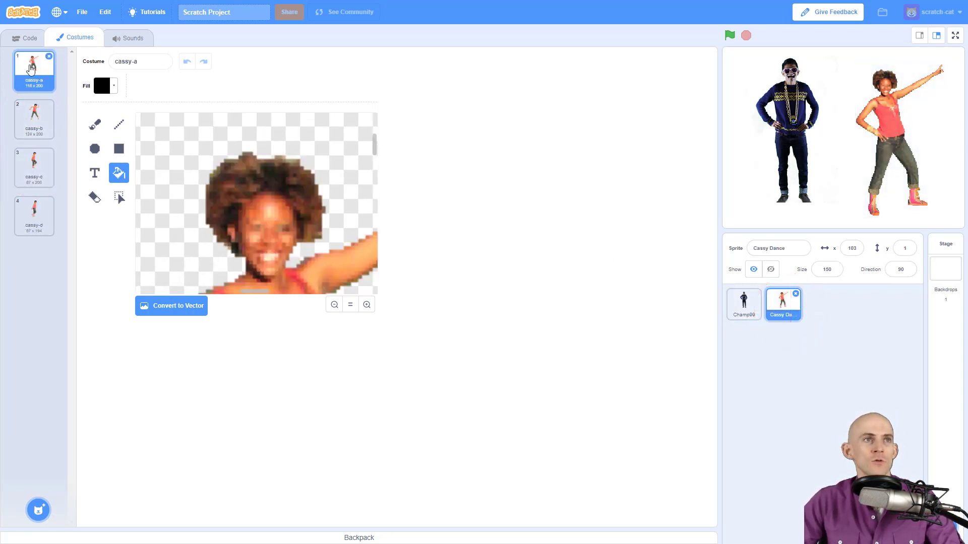
right_click(30, 69)
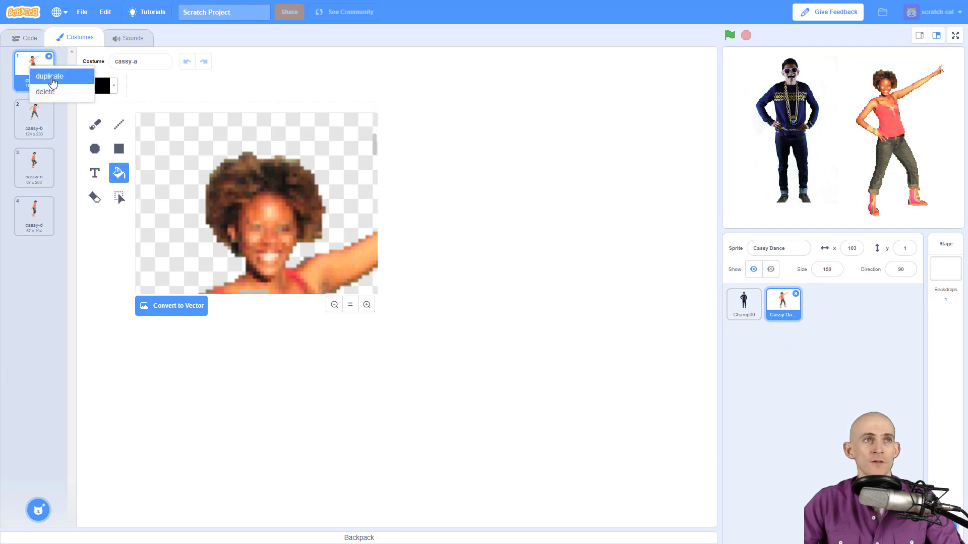
click(57, 81)
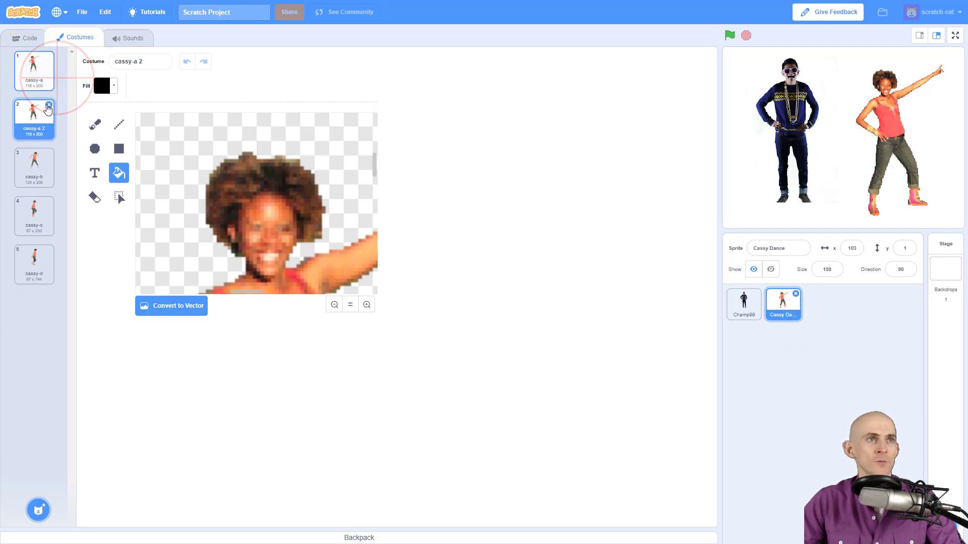
Step: Name the copy 'cassy-a open' and the original 'cassy-a closed'
click(148, 63)
key(BackSpace)
key(BackSpace)
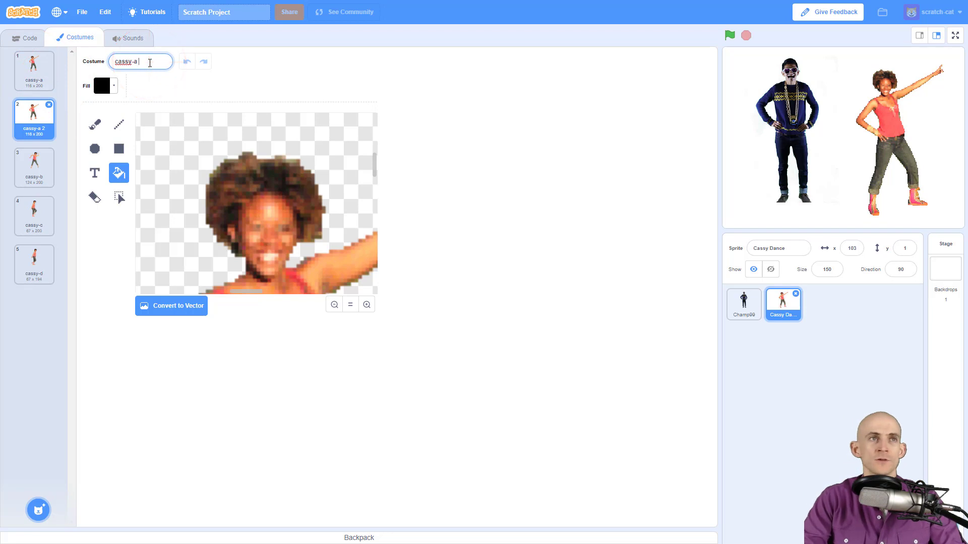
text(open)
click(34, 72)
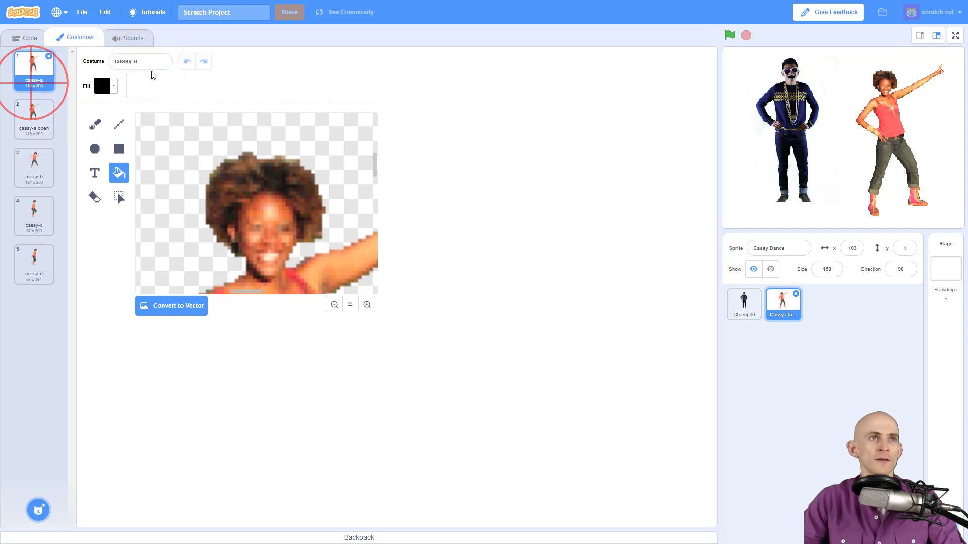
click(160, 63)
text(closed)
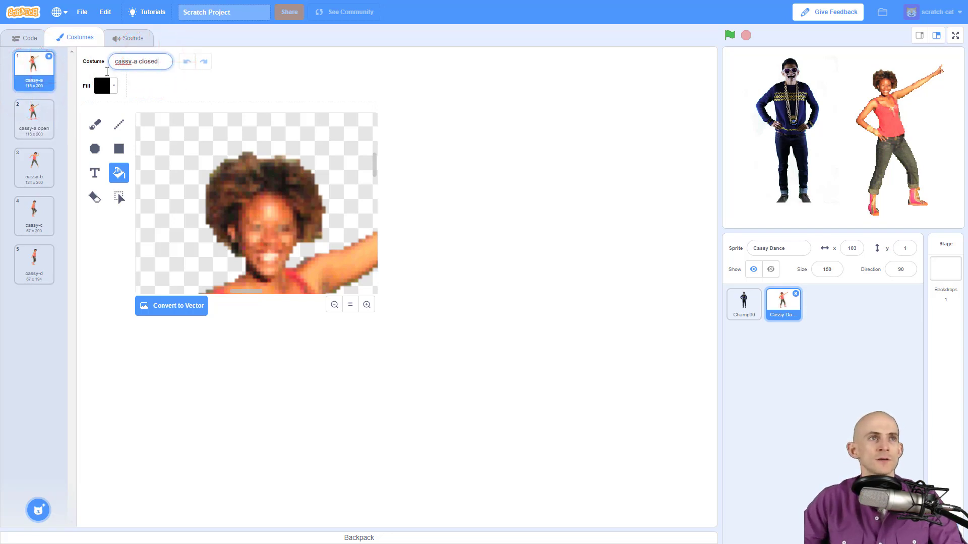
click(32, 116)
click(119, 196)
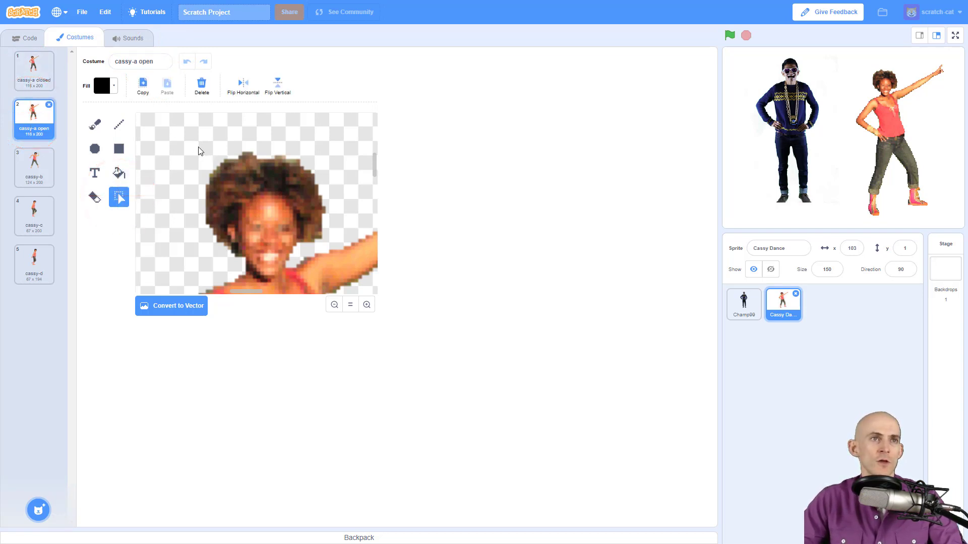
Step: Move Cassy's head region up to open her mouth, then compare costumes, ending on cassy-a closed
drag(198, 148, 325, 259)
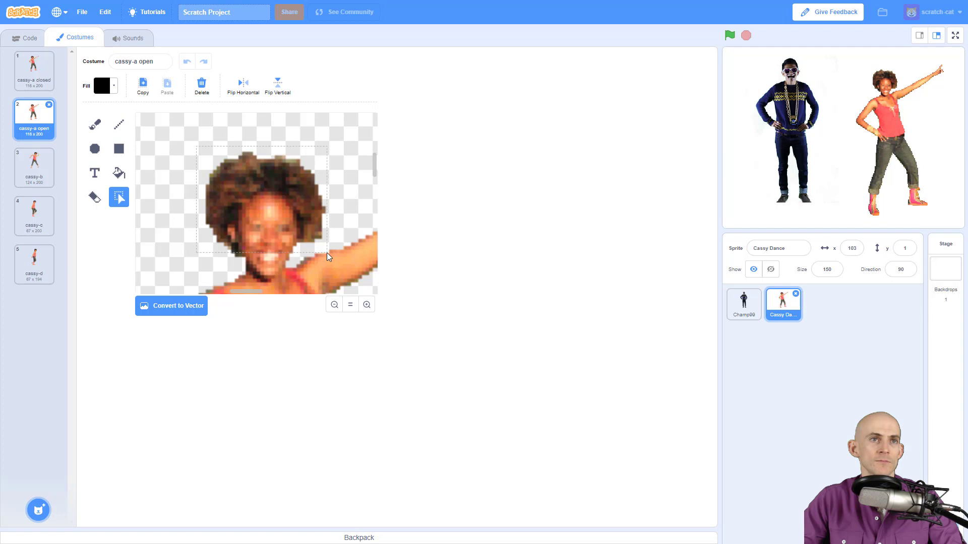
drag(278, 224, 279, 211)
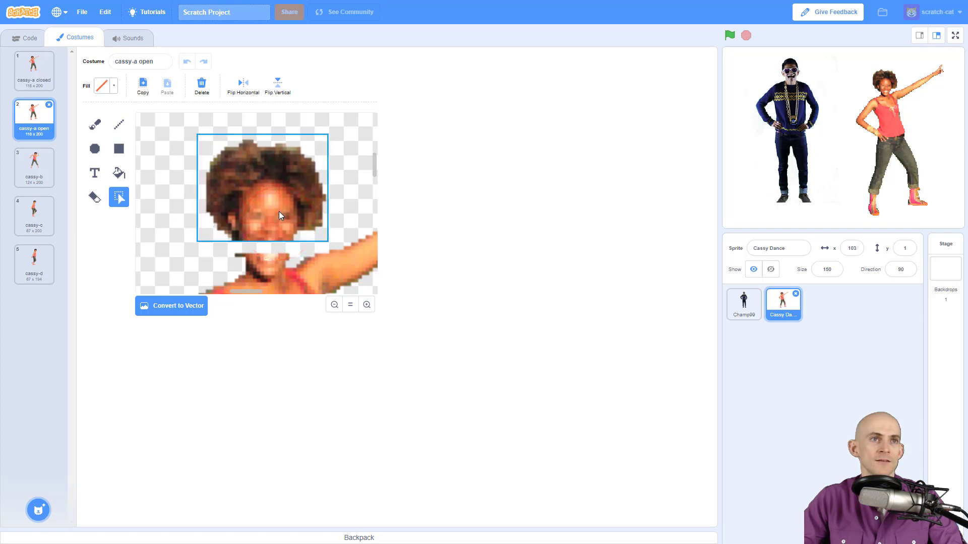
click(34, 70)
click(35, 125)
click(34, 72)
click(36, 121)
click(42, 76)
click(38, 117)
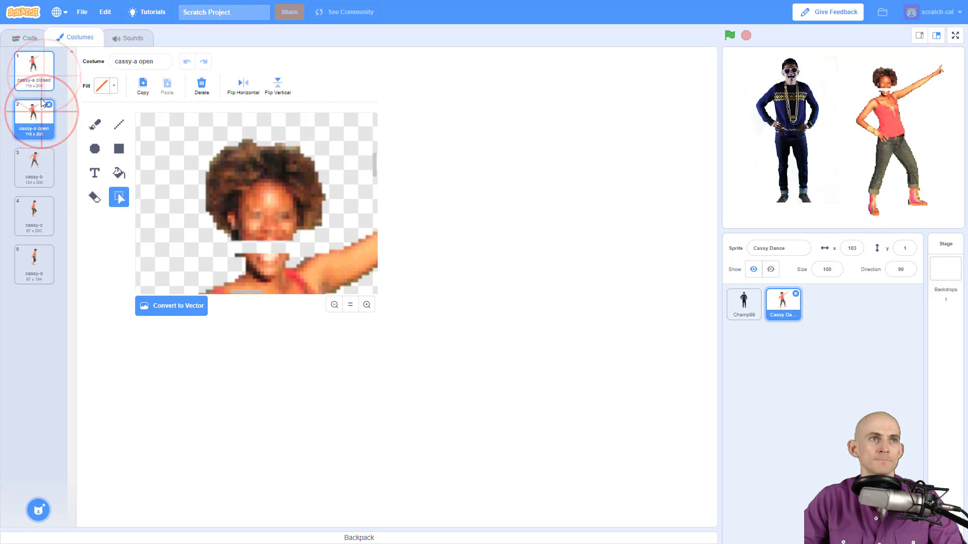
click(36, 72)
click(35, 113)
click(38, 68)
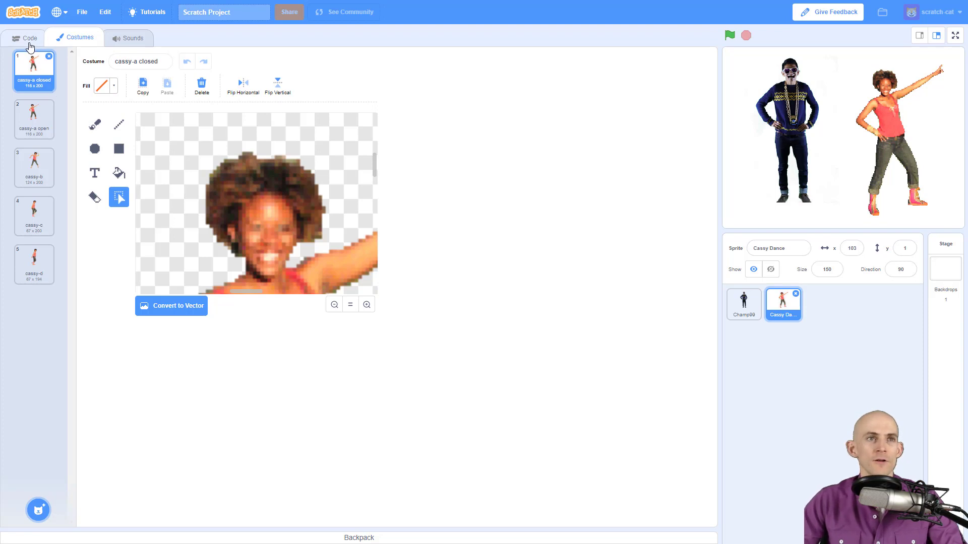
Step: Place a 'when I receive' trigger in Cassy Dance's script and choose New message
click(27, 37)
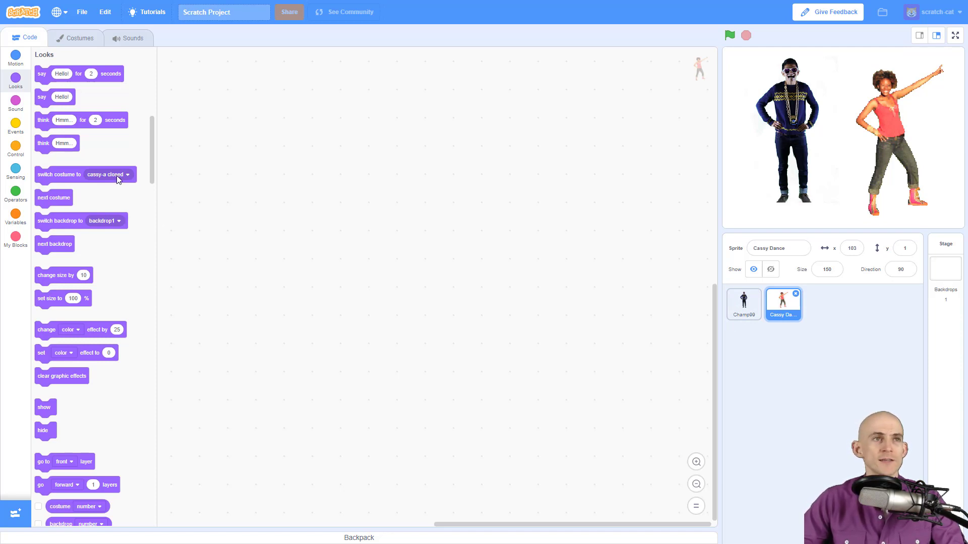
click(15, 125)
drag(56, 239, 257, 193)
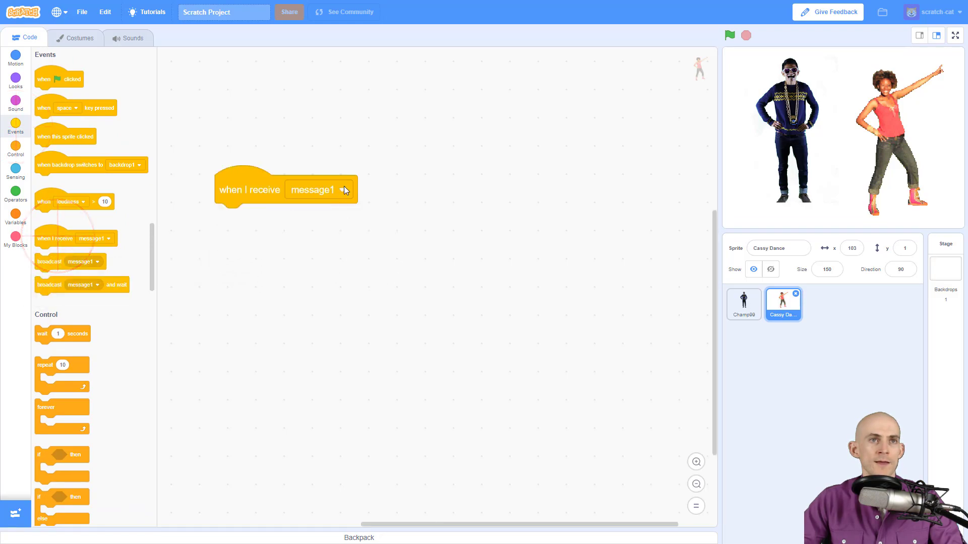
click(344, 190)
click(317, 220)
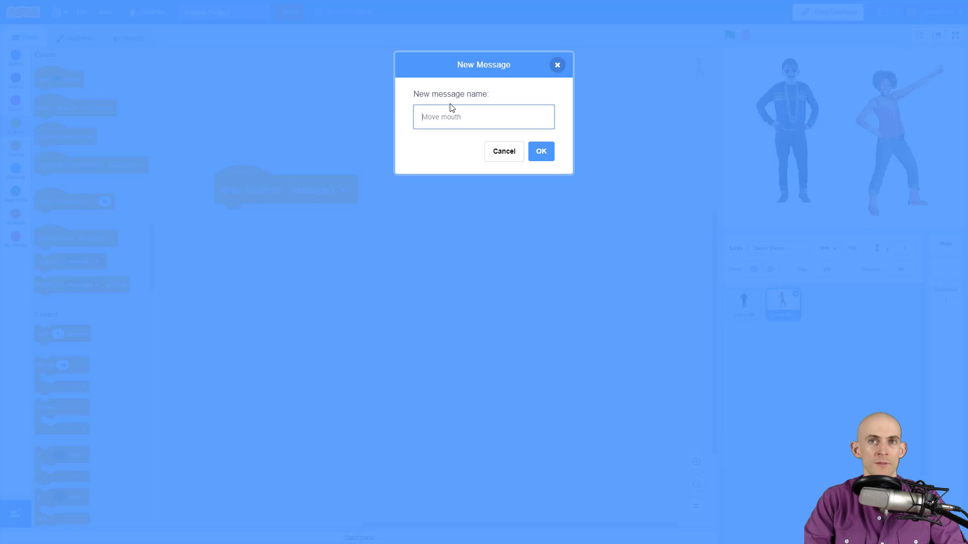
text(Cassy -)
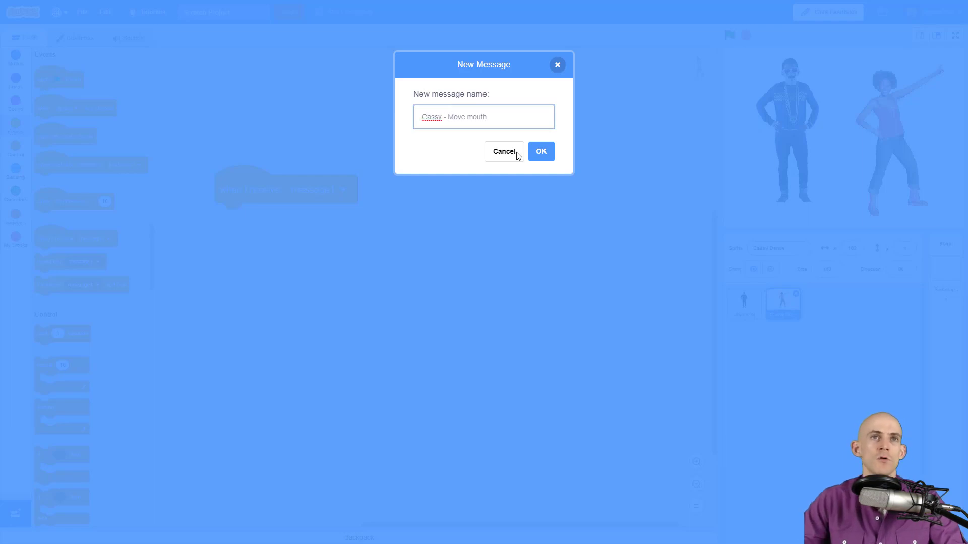
Step: Confirm the 'Cassy - Move mouth' message and attach a forever loop beneath the trigger
click(540, 151)
drag(255, 187, 237, 152)
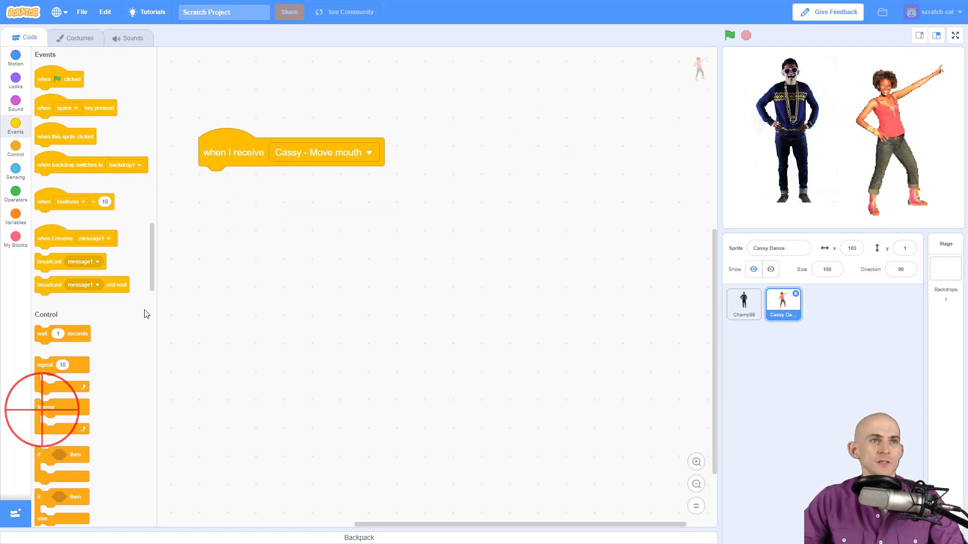
drag(43, 408, 208, 181)
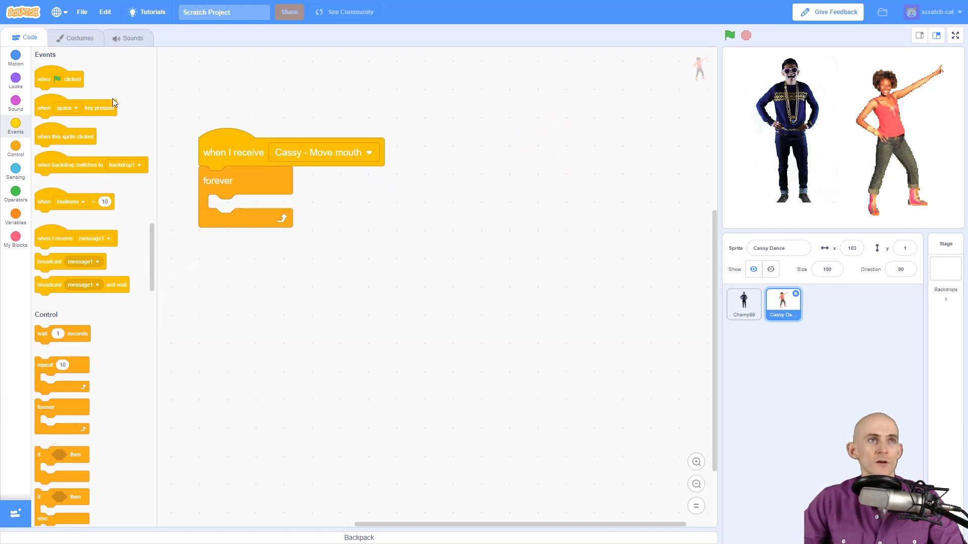
click(78, 38)
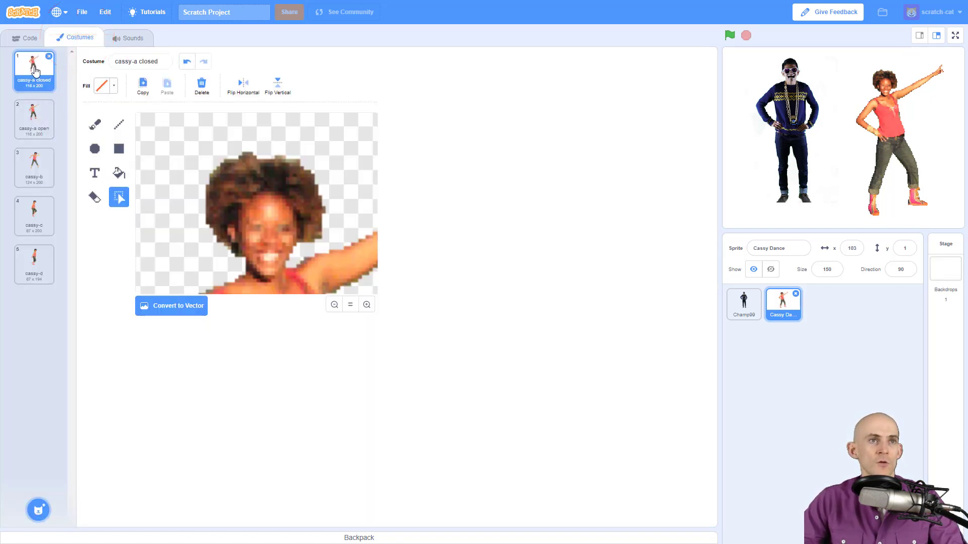
Step: Flip between Cassy's closed and open mouth costumes, then return to her script
click(33, 118)
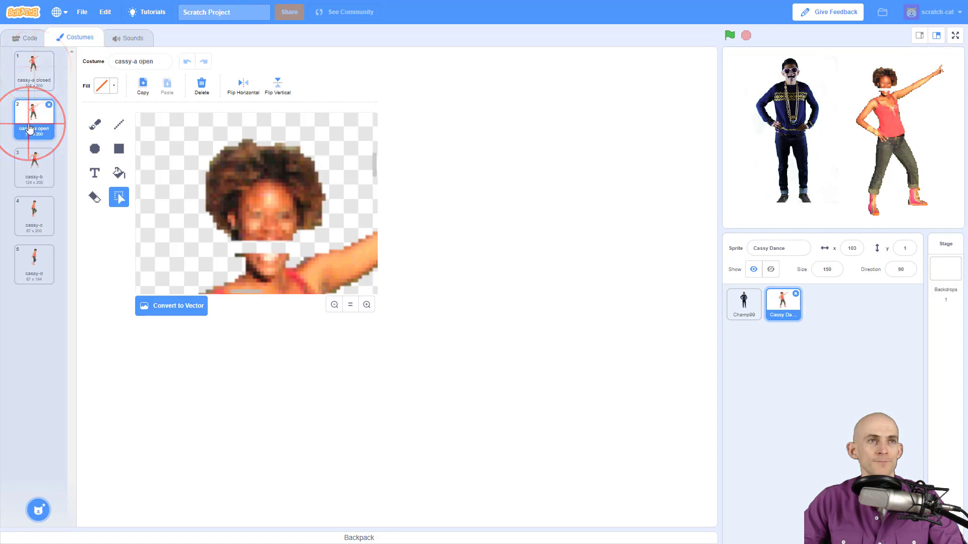
click(28, 66)
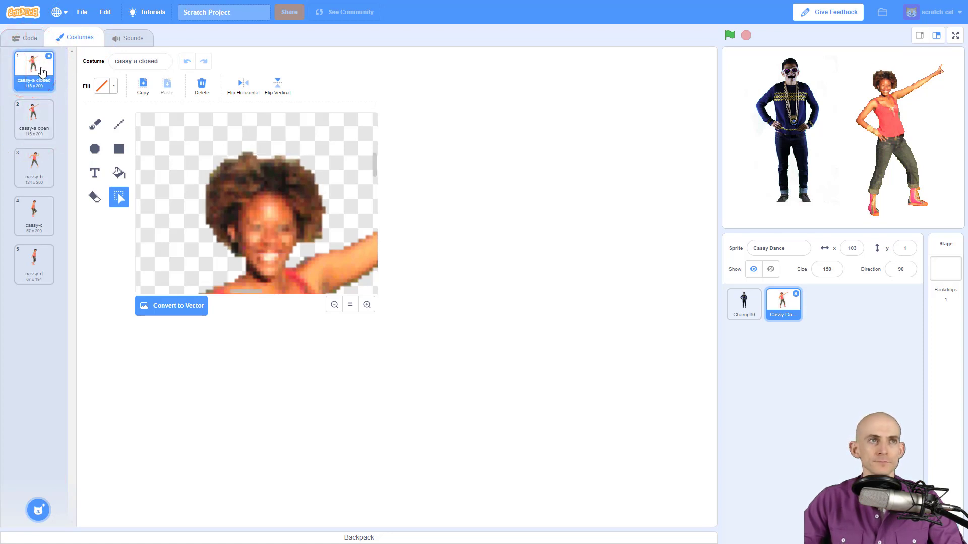
click(37, 125)
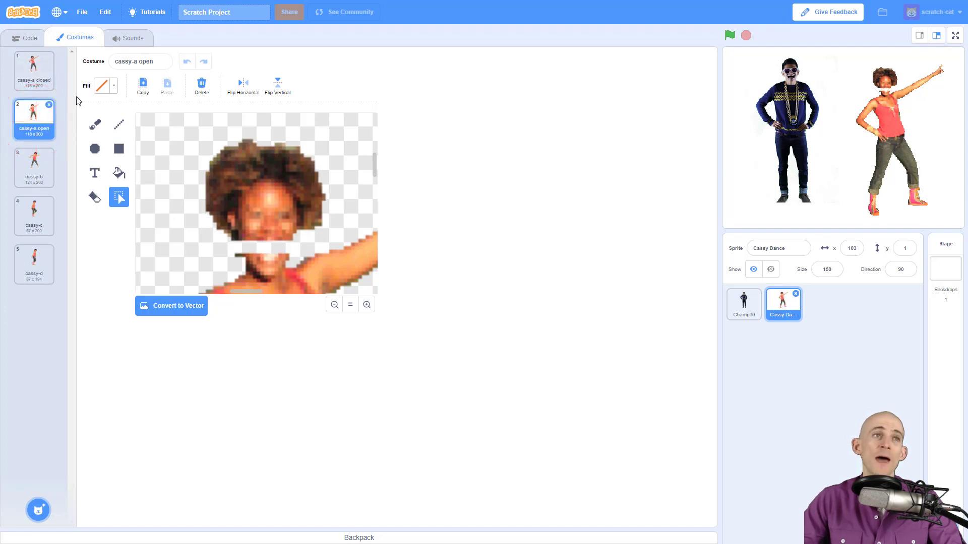
click(35, 67)
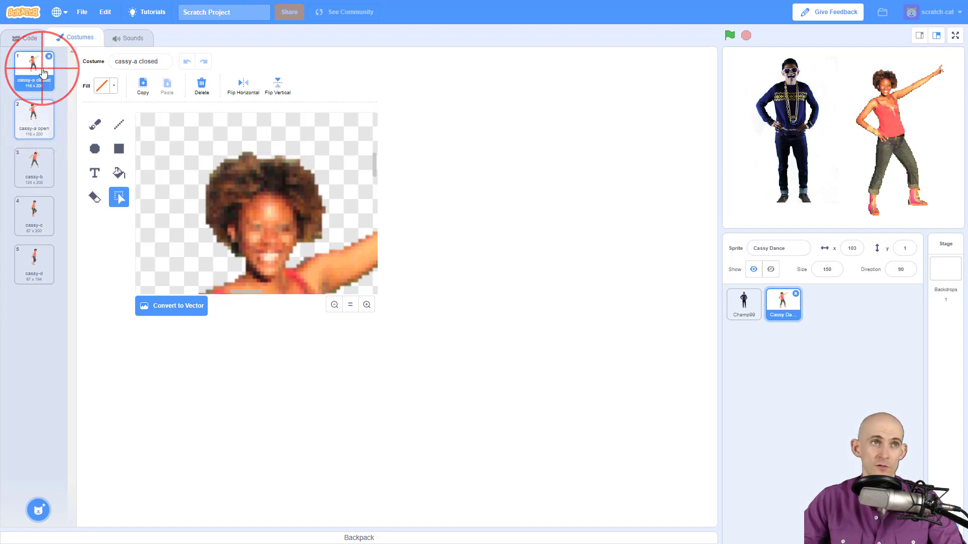
click(34, 121)
click(34, 67)
click(34, 121)
click(32, 65)
click(25, 38)
click(16, 80)
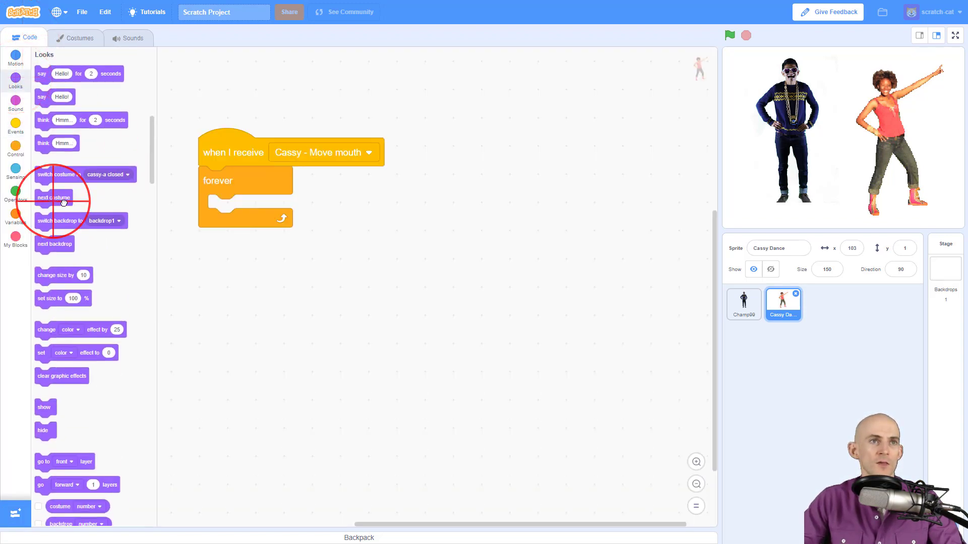
Step: Put next costume and a switch costume block inside the forever loop
drag(51, 201, 257, 214)
click(129, 175)
click(135, 151)
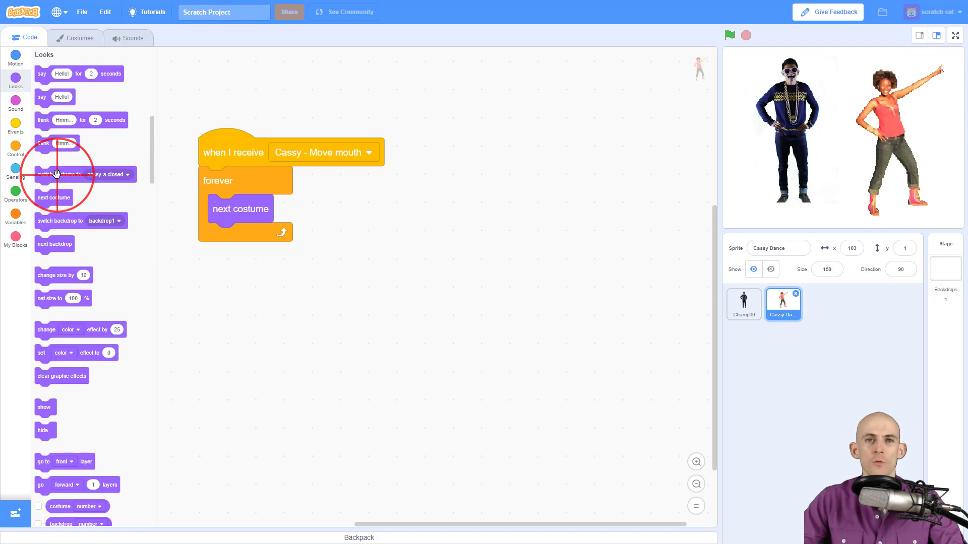
drag(59, 177, 240, 243)
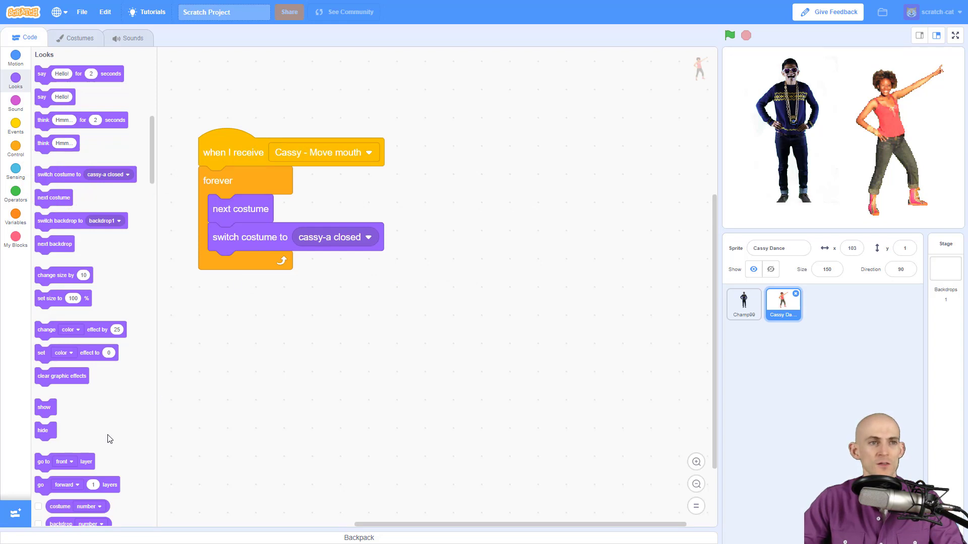
scroll(108, 438, down, 3)
Step: Make the switch costume block use costume number minus 1
drag(65, 391, 275, 348)
click(16, 194)
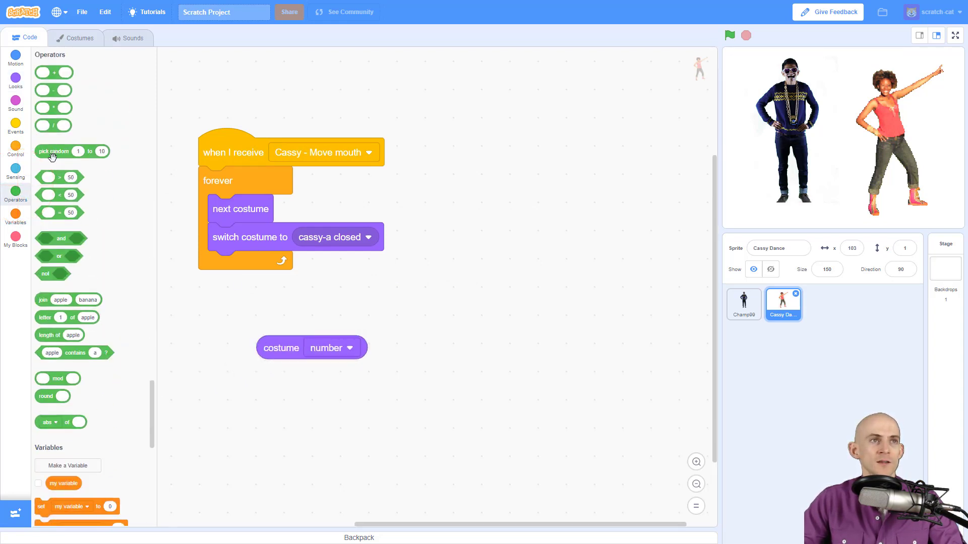
drag(52, 90, 341, 237)
text(1)
drag(276, 346, 323, 242)
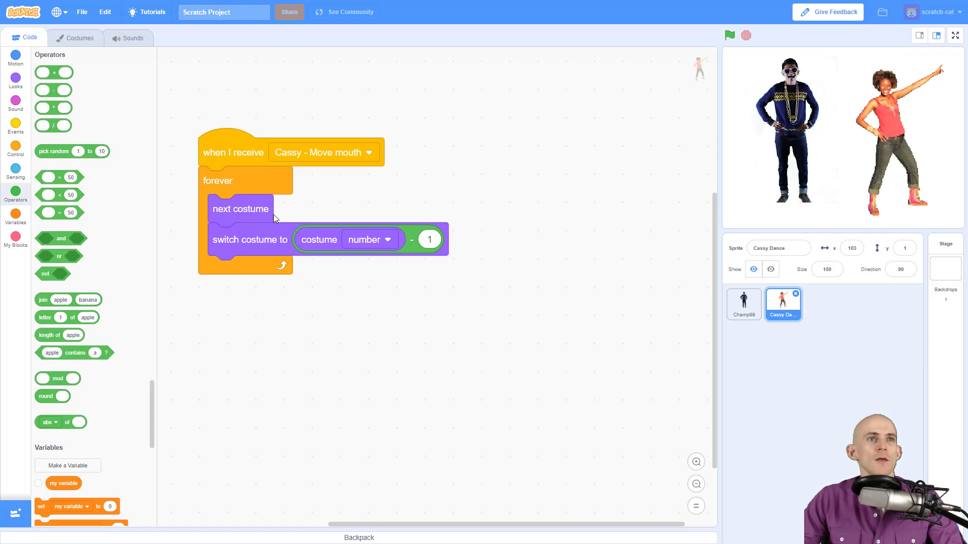
click(16, 126)
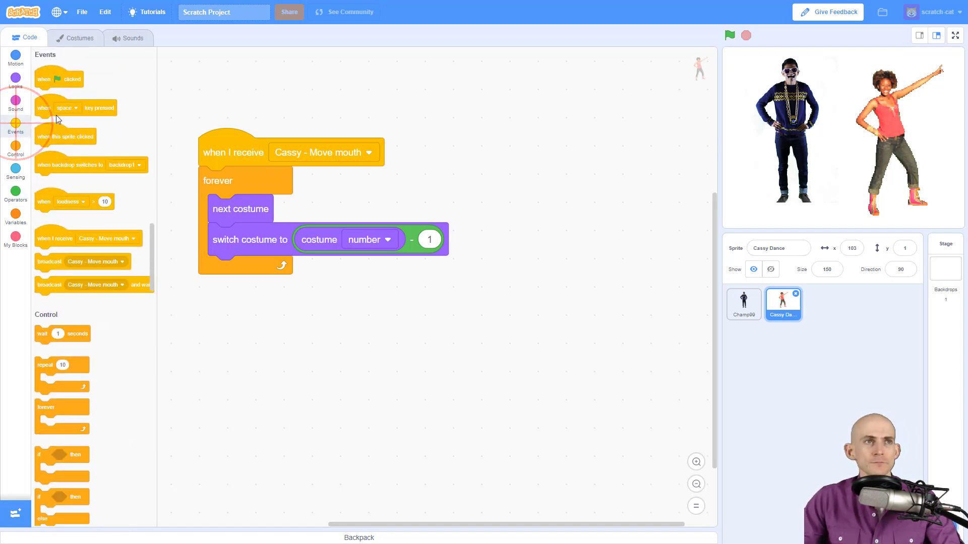
Step: Add random waits of .05 to .4 seconds and .1 to .3 seconds to the loop
mouse_move(43, 335)
mouse_down()
mouse_move(214, 275)
mouse_move(225, 230)
mouse_up()
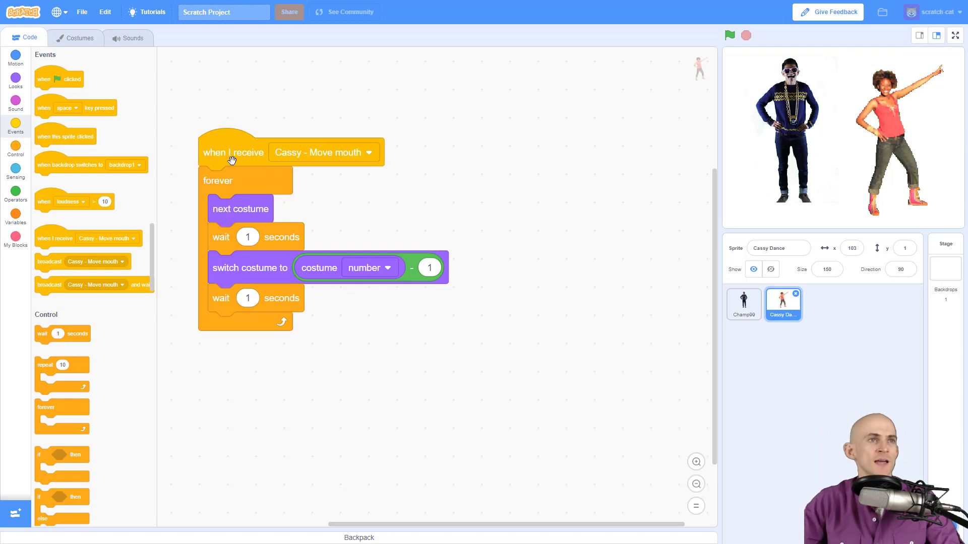
click(15, 193)
drag(54, 151, 290, 239)
click(310, 237)
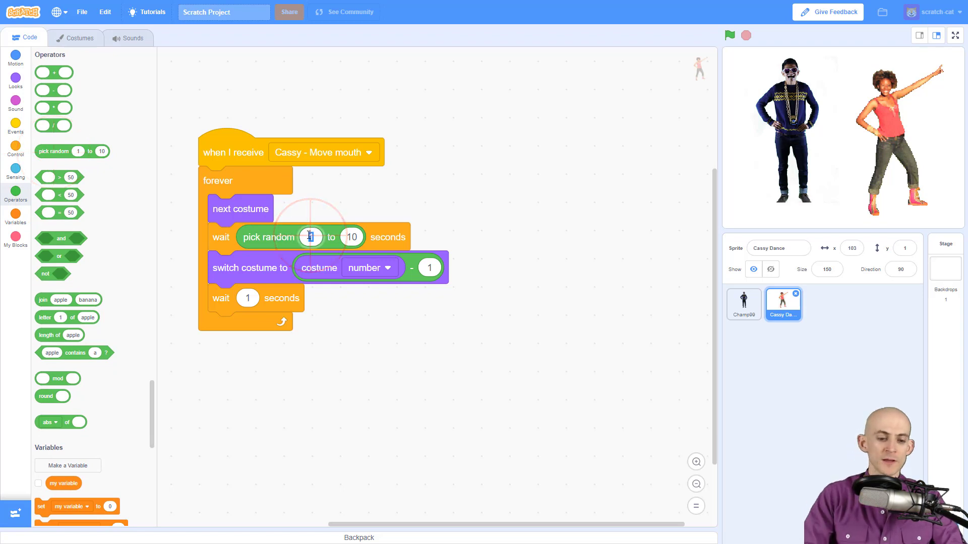
text(.5)
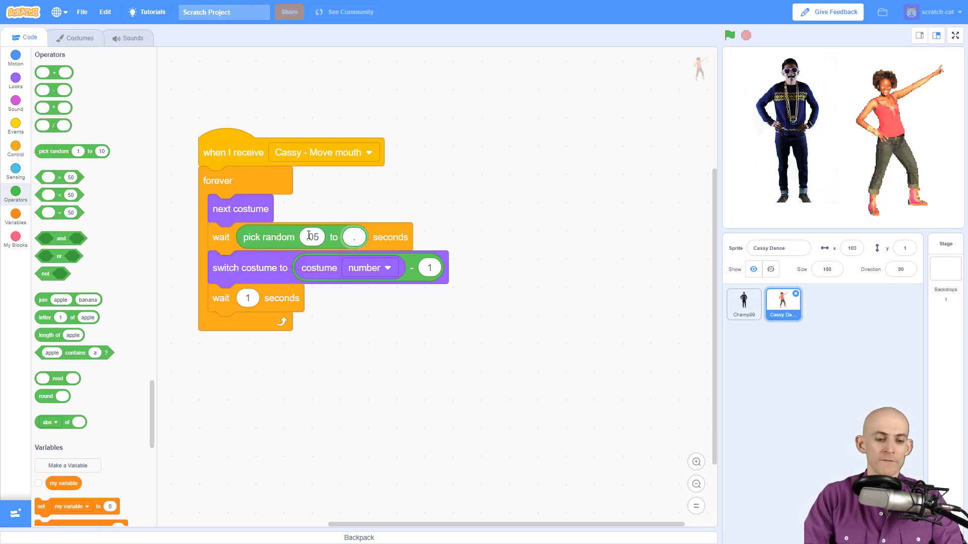
text(4)
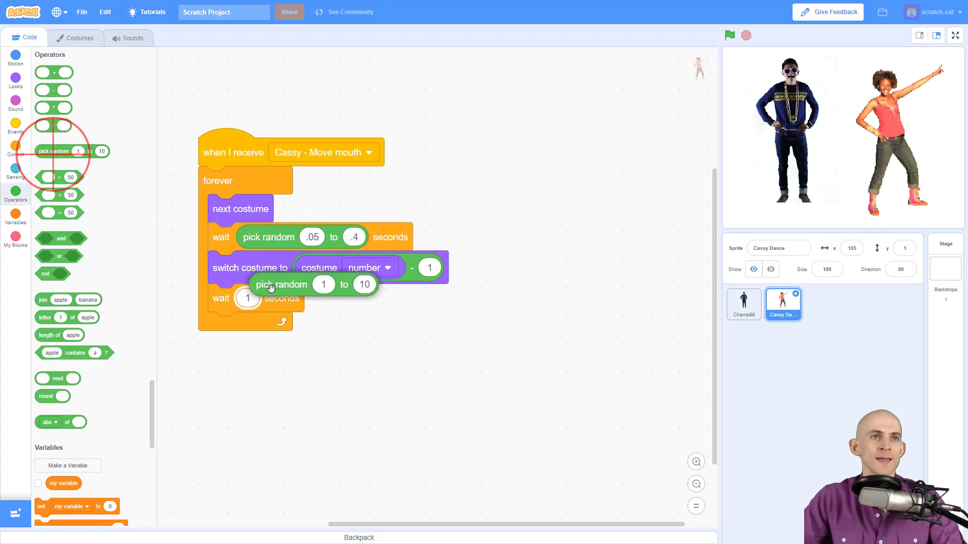
drag(53, 152, 269, 297)
click(308, 297)
text(.1)
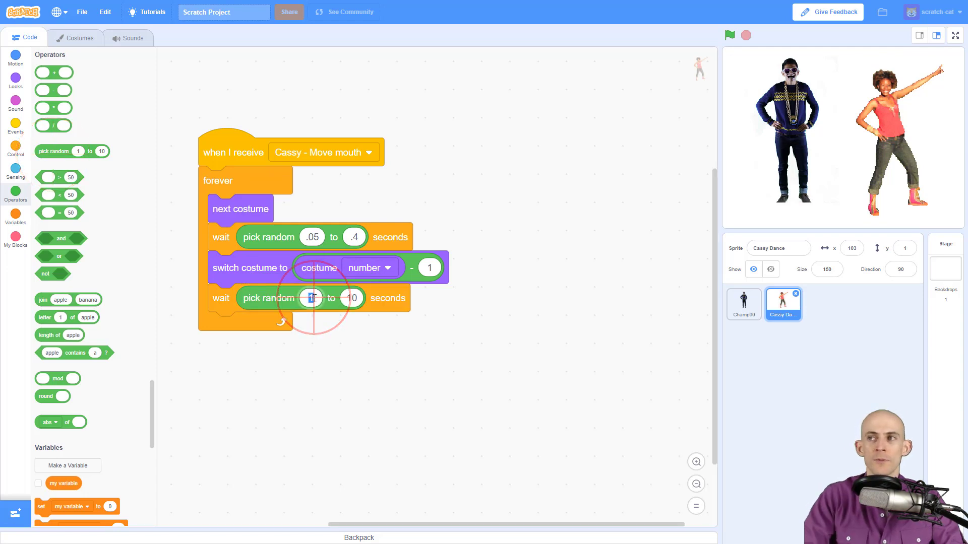
click(517, 151)
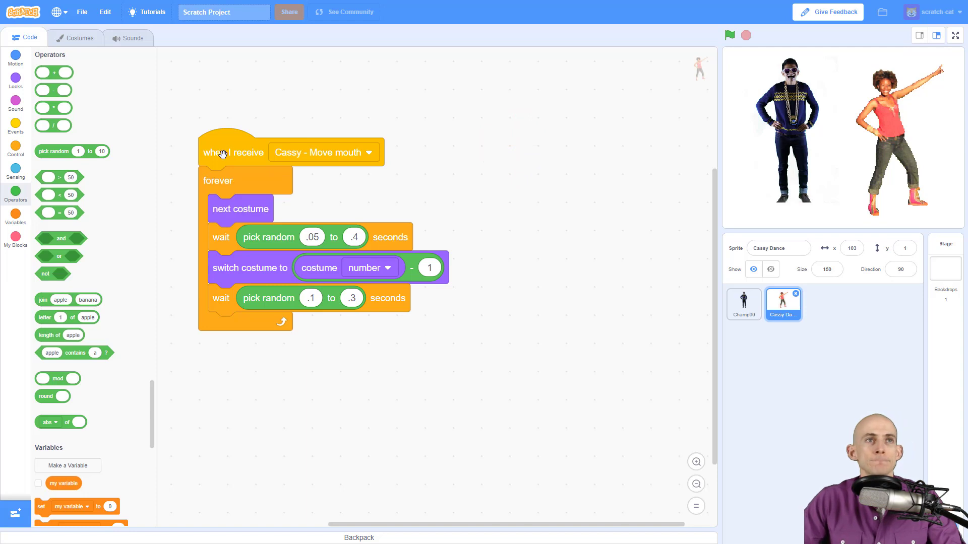
Step: Stack a 'switch costume to cassy-a closed' block above a new 'broadcast Cassy - Move mouth' block
drag(227, 151, 224, 300)
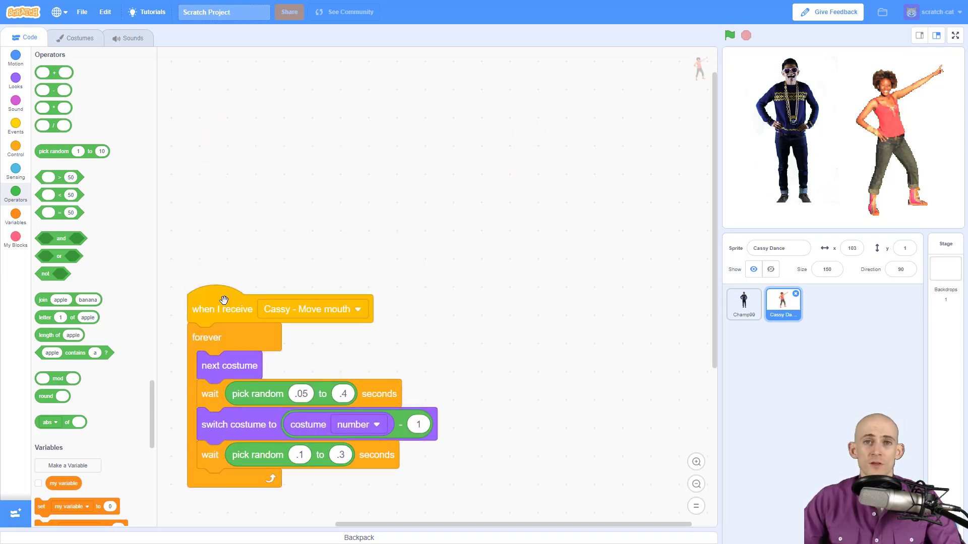
click(21, 131)
drag(51, 262, 279, 135)
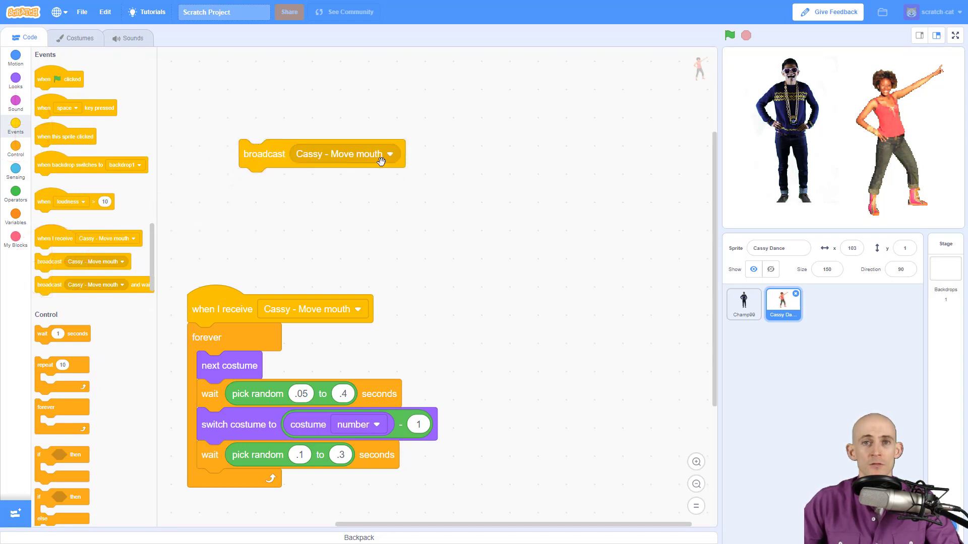
drag(265, 147, 227, 141)
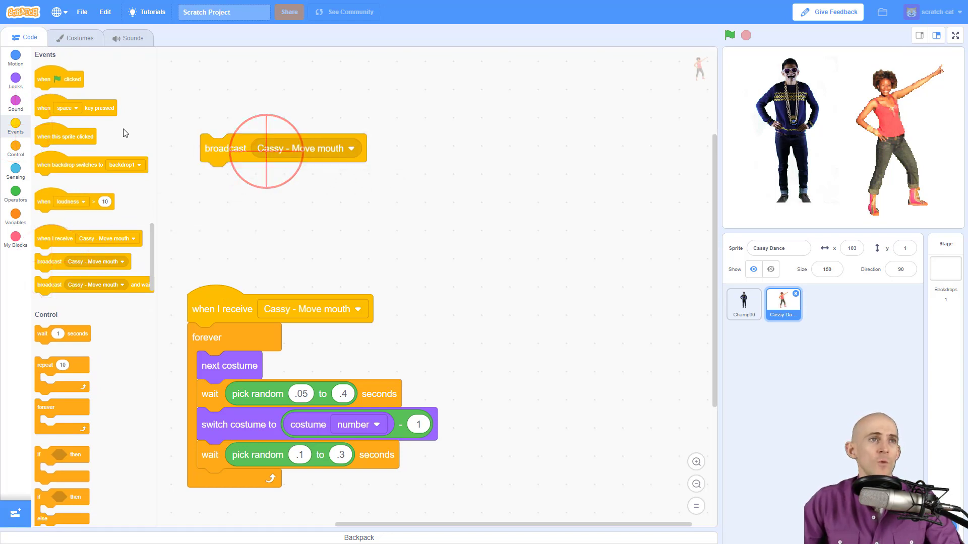
click(24, 87)
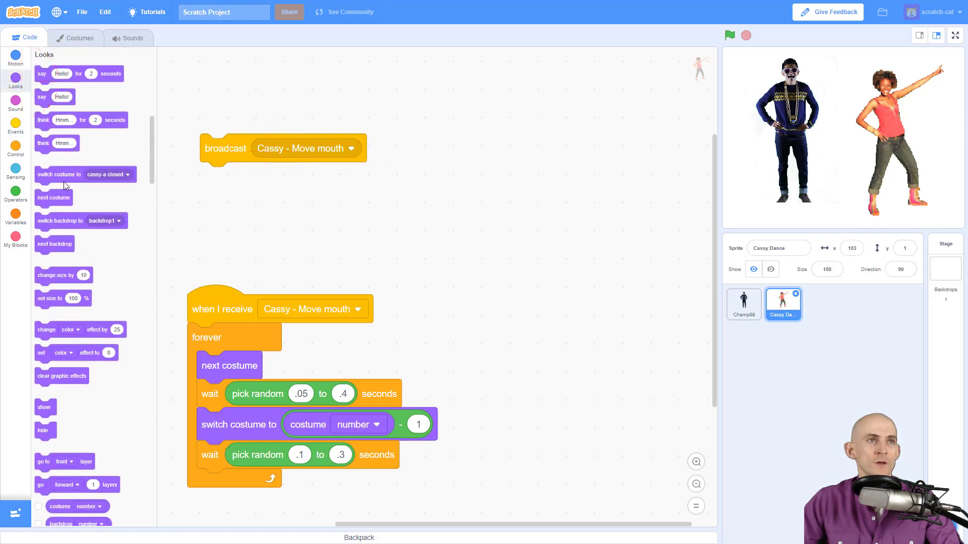
drag(57, 176, 370, 123)
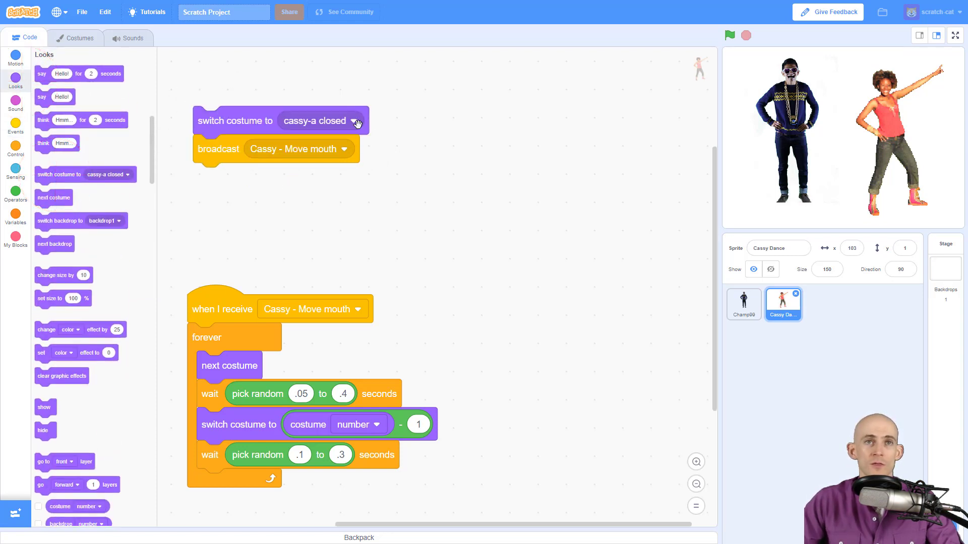
Step: Check Cassy's costume names and the new block's costume choices
click(78, 37)
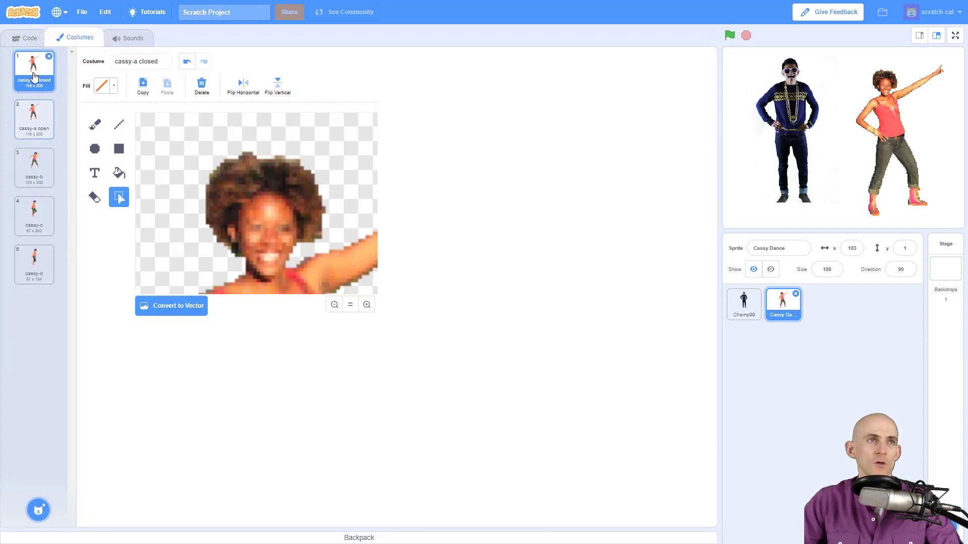
click(33, 76)
click(33, 112)
click(31, 67)
click(26, 37)
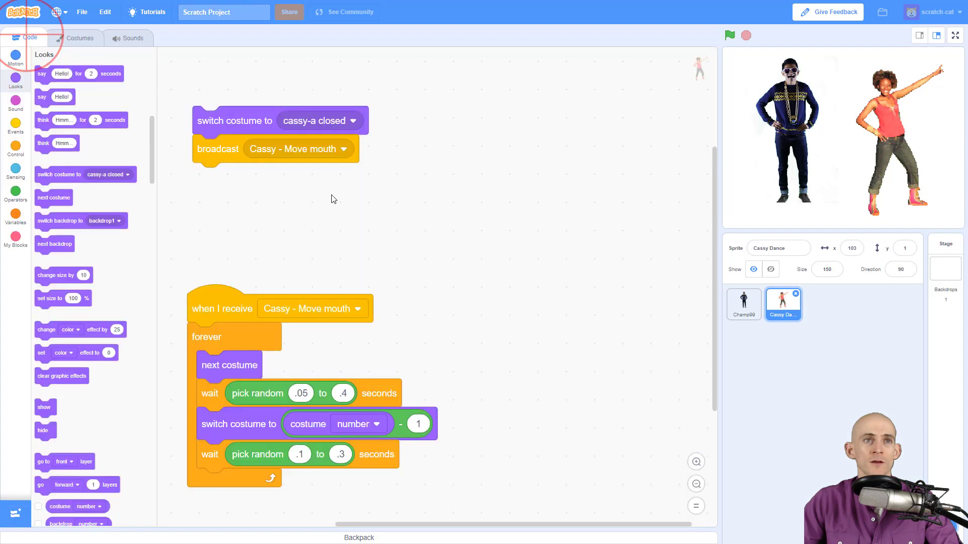
click(354, 121)
click(335, 152)
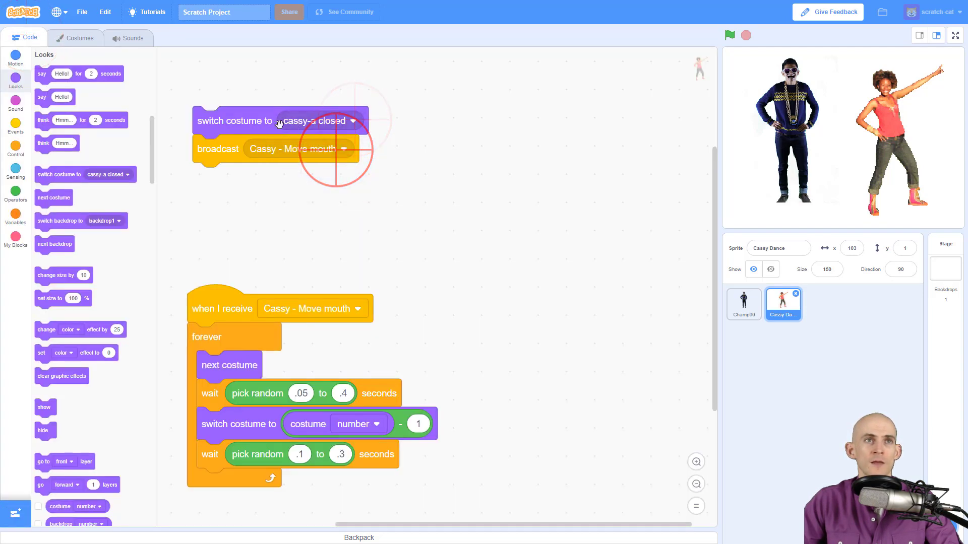
Step: Test-run and stop the stack, then copy the receive script to Champ99
click(253, 124)
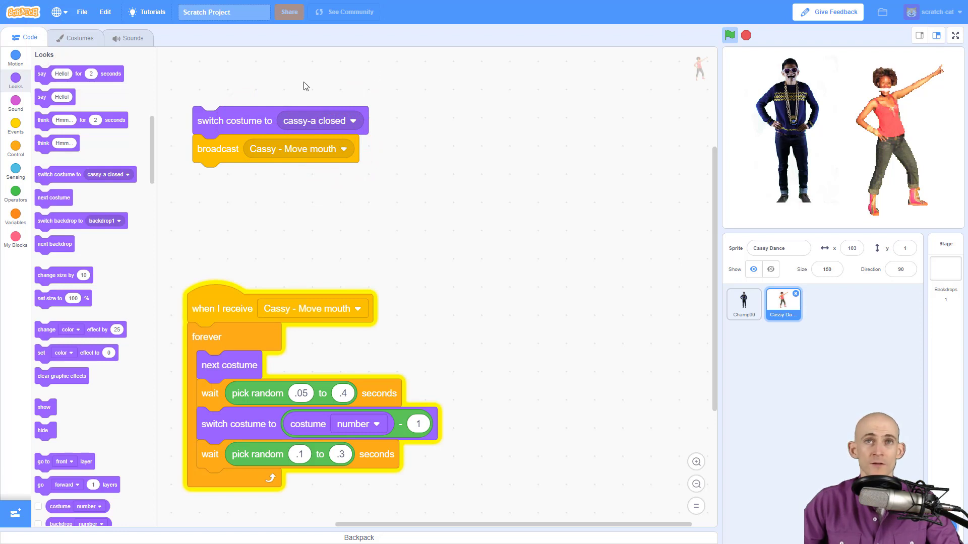
click(747, 35)
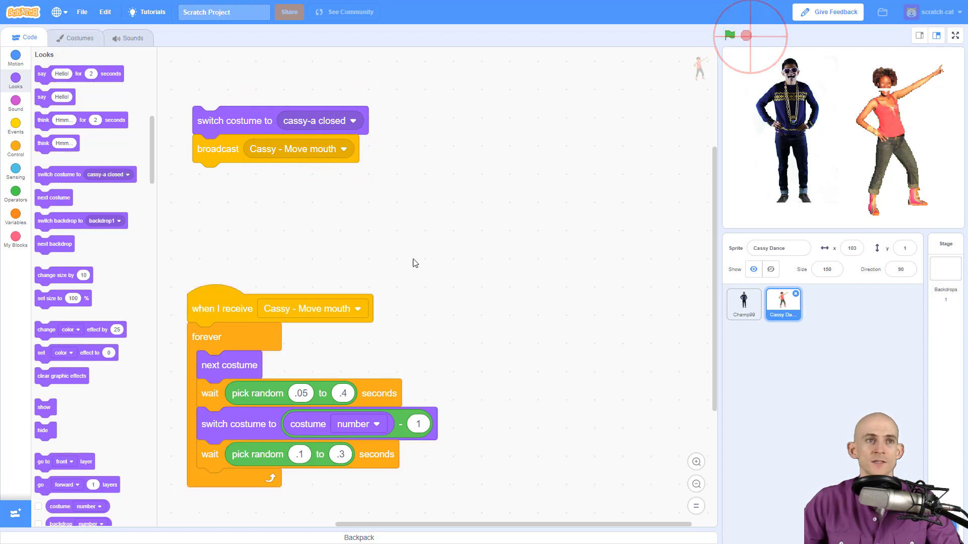
mouse_move(220, 310)
mouse_down()
mouse_move(737, 321)
mouse_move(740, 306)
mouse_up()
Step: Copy the costume-and-broadcast stack to Champ99 and arrange his two copied scripts
drag(227, 120, 741, 302)
click(741, 302)
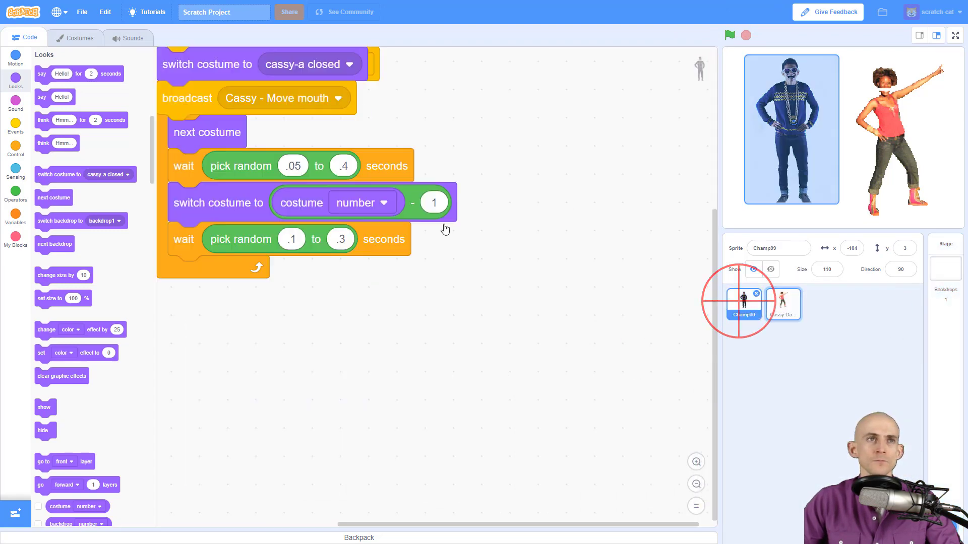
drag(179, 63, 425, 85)
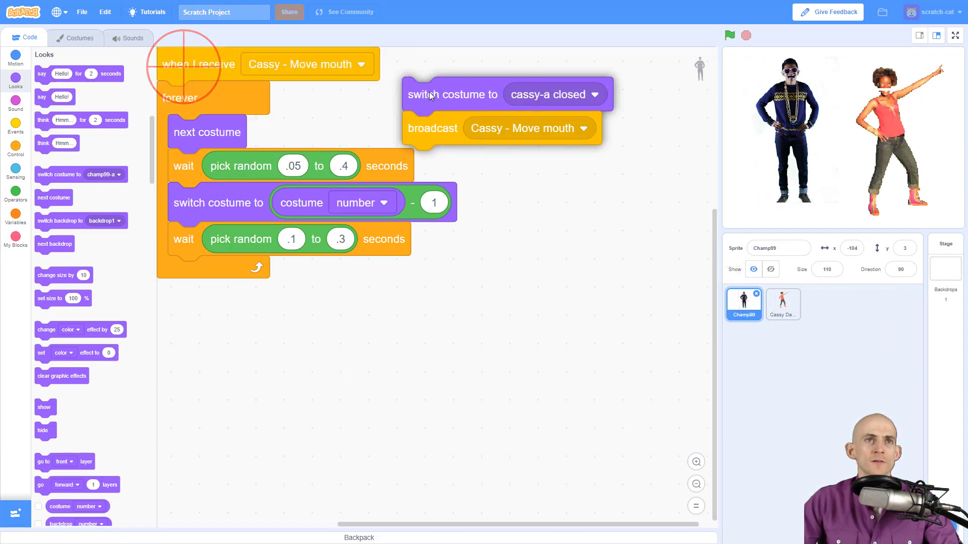
drag(203, 66, 239, 254)
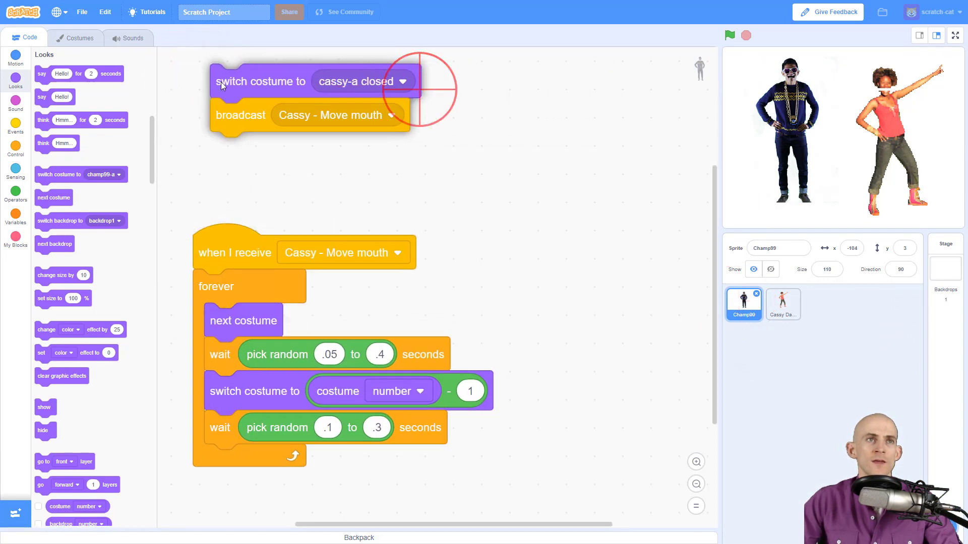
drag(426, 90, 218, 101)
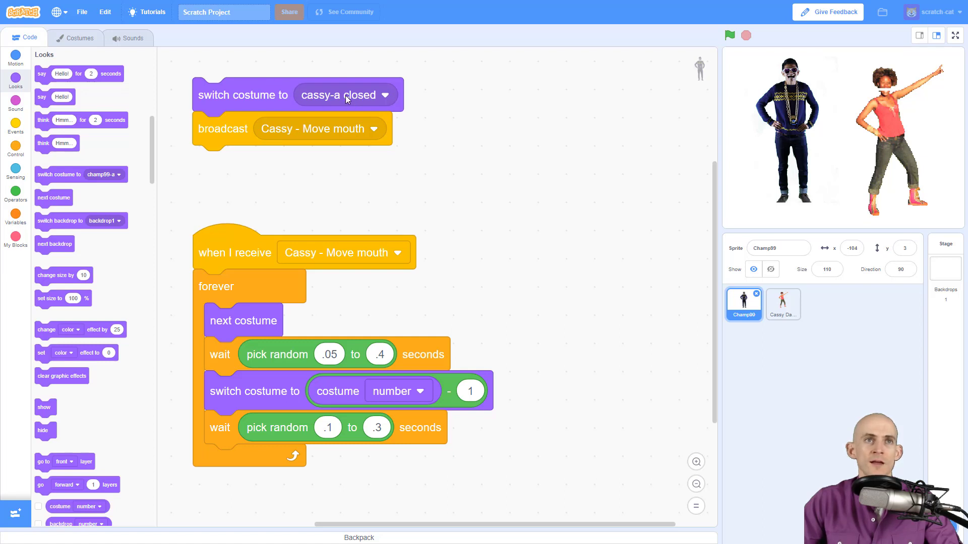
Step: Set the copied costume block to champ99-b closed and test-run the stack
click(386, 95)
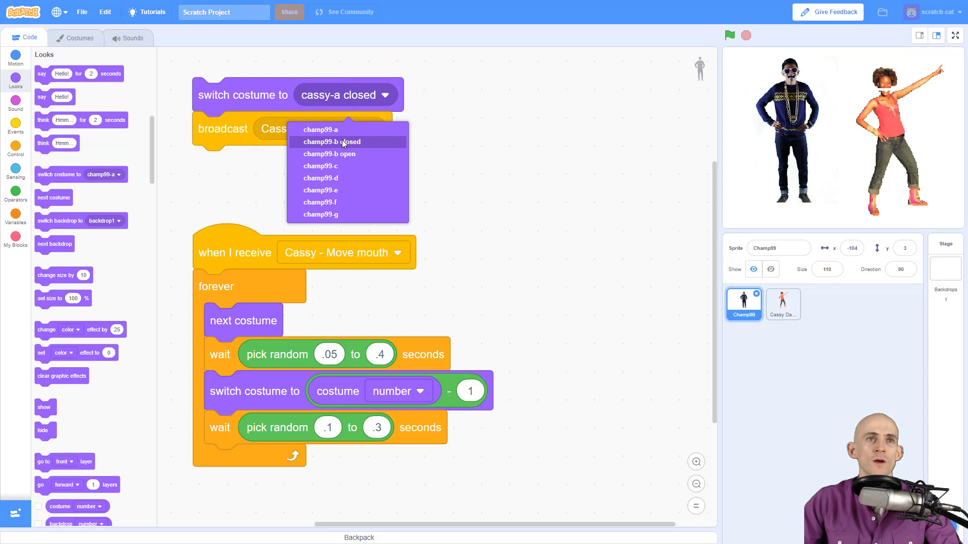
click(348, 143)
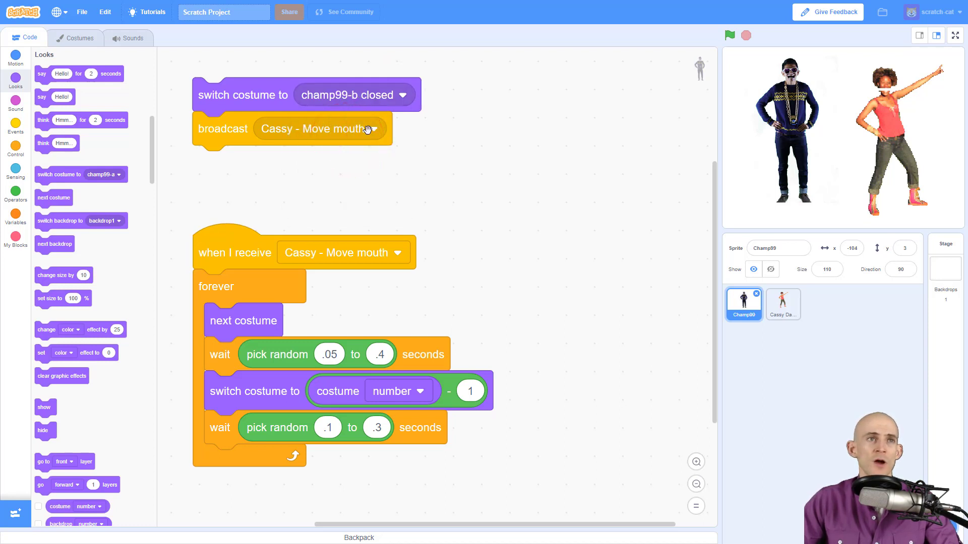
right_click(222, 130)
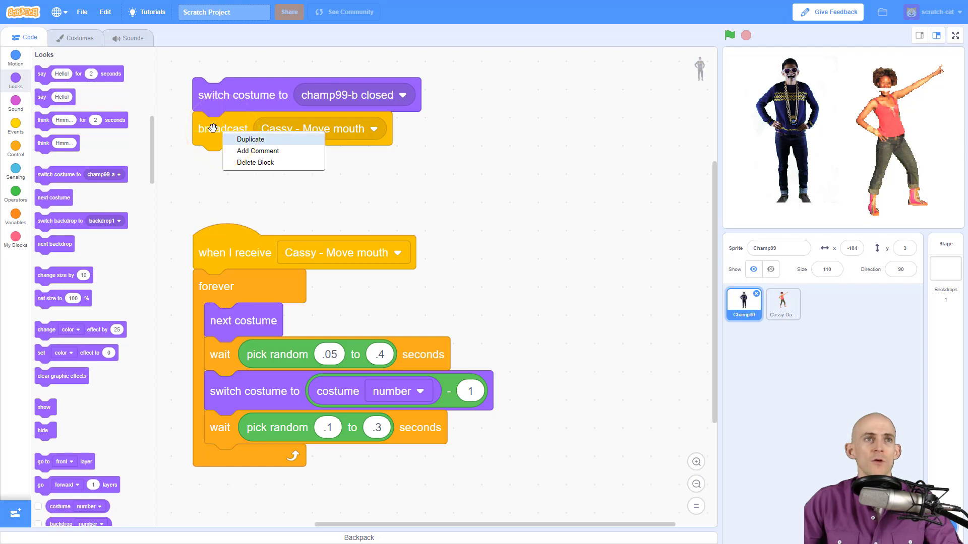
click(213, 129)
right_click(218, 250)
click(534, 177)
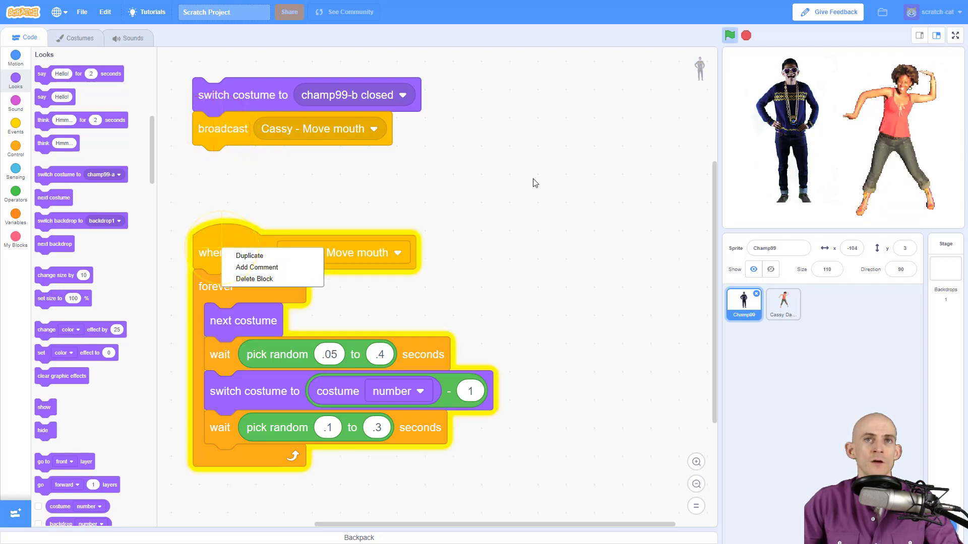
click(745, 34)
Step: Create a 'Champ99 - Move mouth' message for the receive and broadcast blocks, then test
click(15, 125)
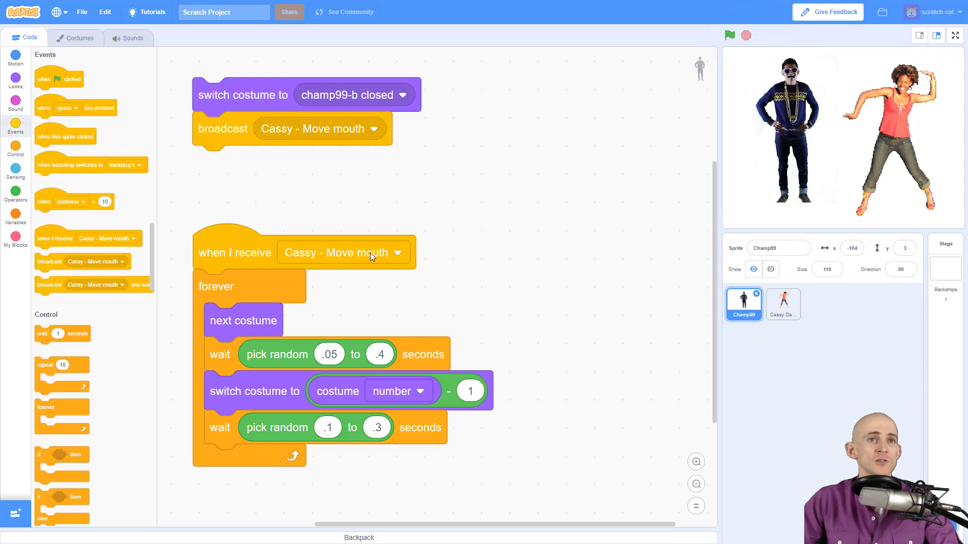
click(399, 253)
click(344, 280)
text(Champ99 0)
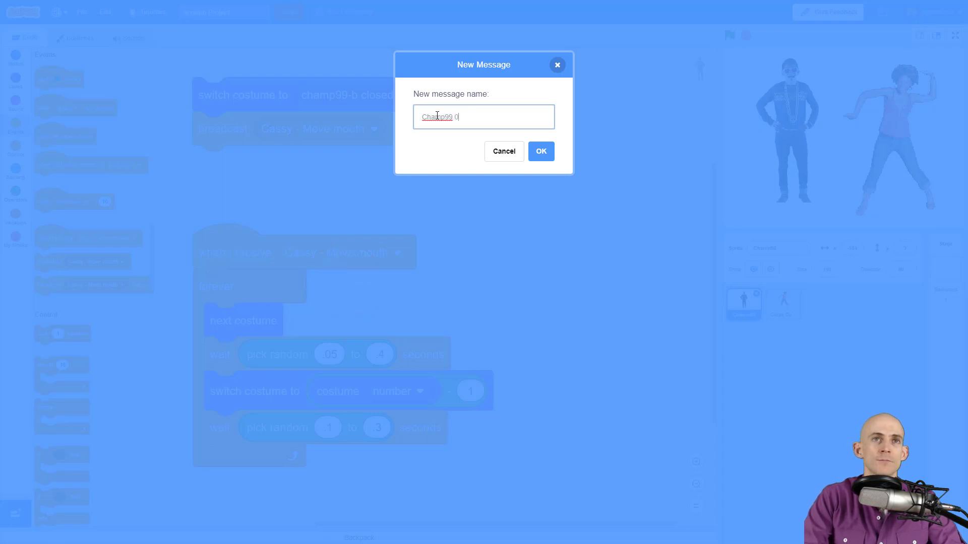
key(BackSpace)
key(BackSpace)
text(- Move mouth)
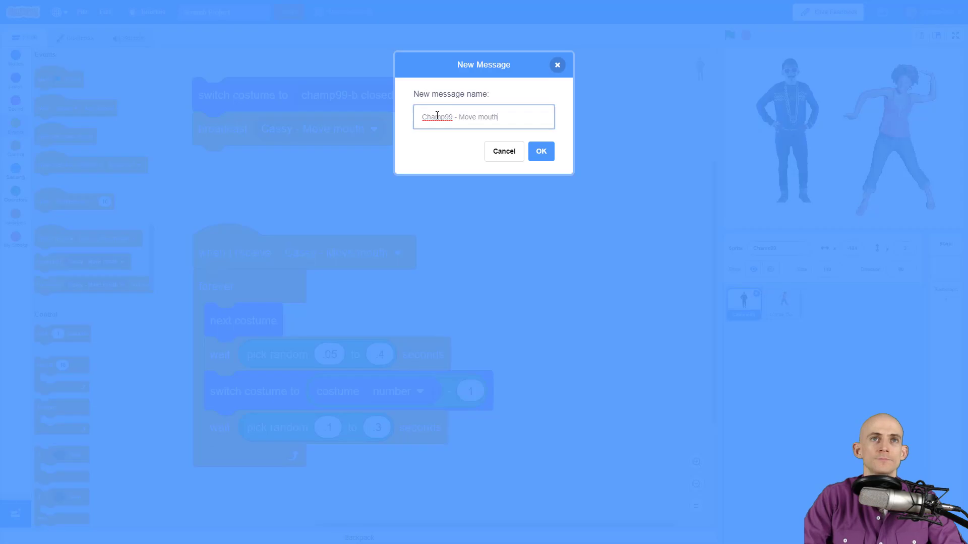
key(Return)
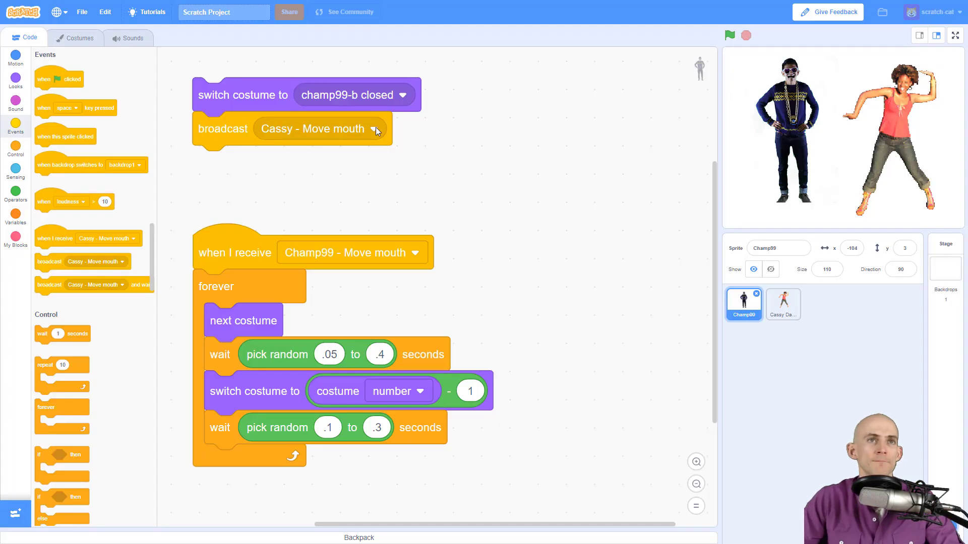
click(374, 129)
click(328, 187)
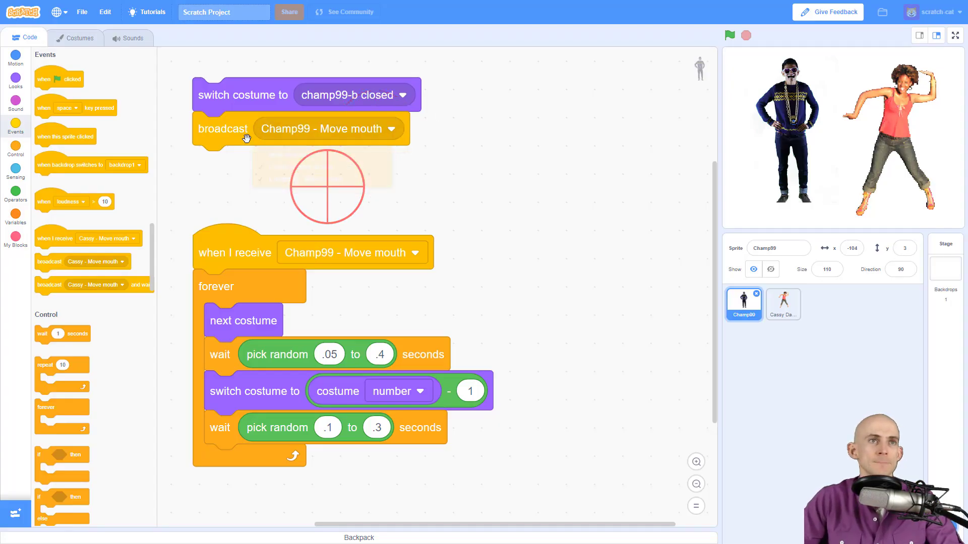
click(268, 101)
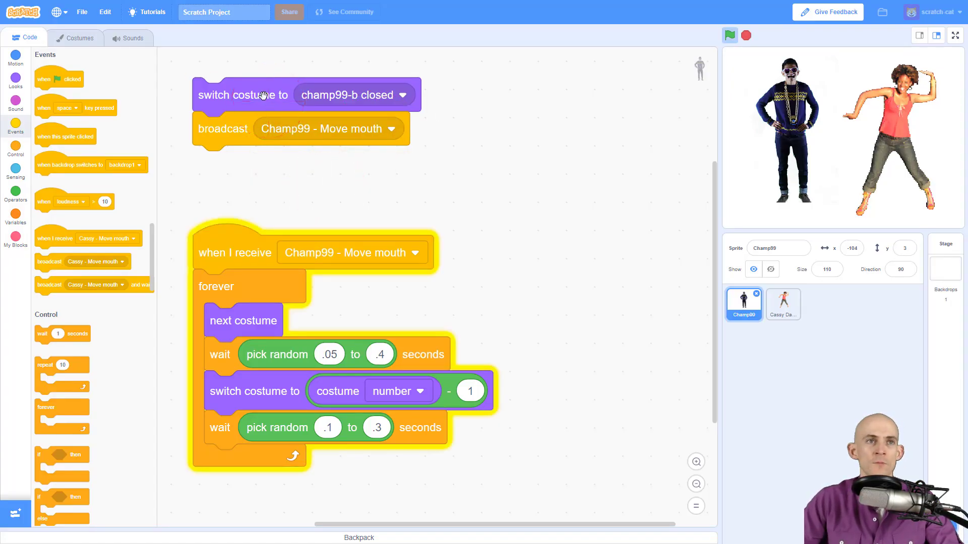
Step: Test Cassy's stack, then separate the Cassy - Move mouth broadcast and test it alone
click(783, 304)
click(243, 124)
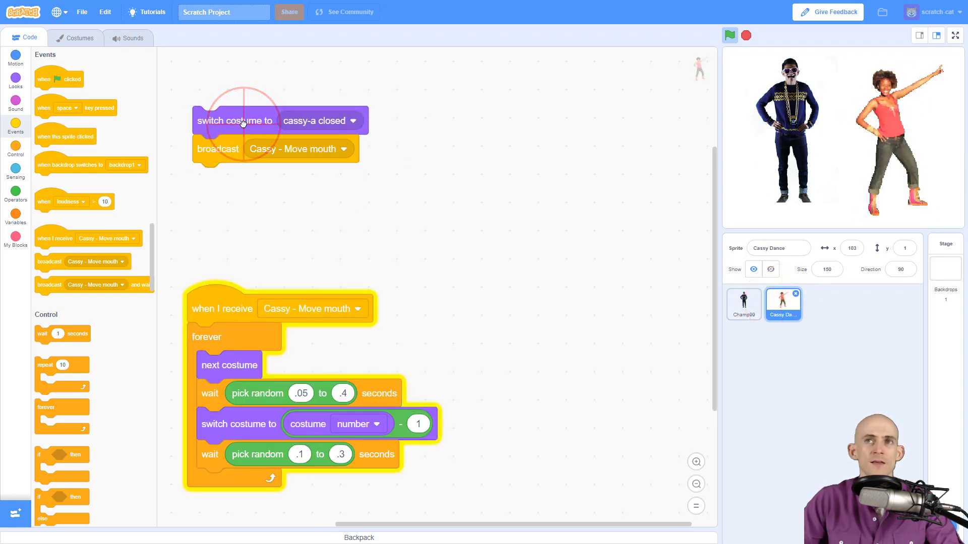
click(747, 37)
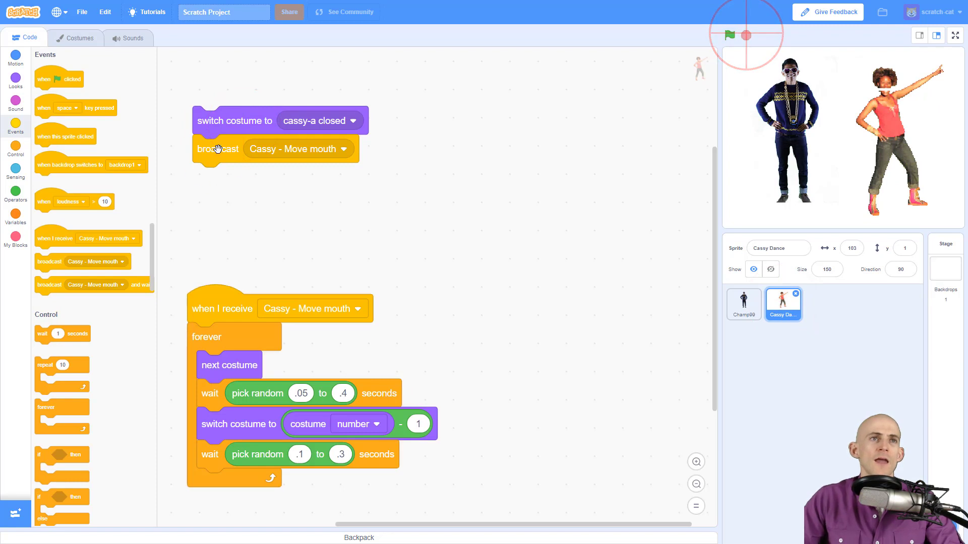
drag(218, 149, 381, 205)
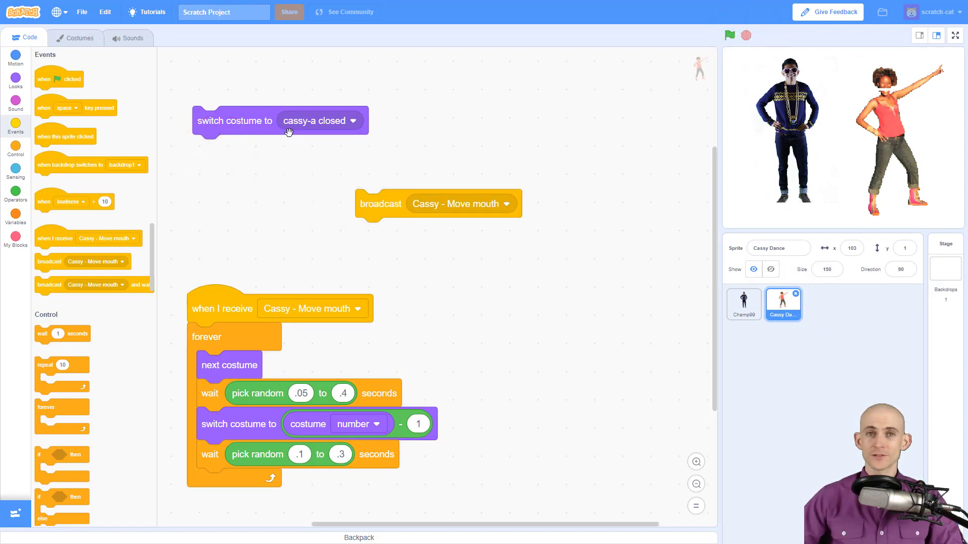
click(380, 206)
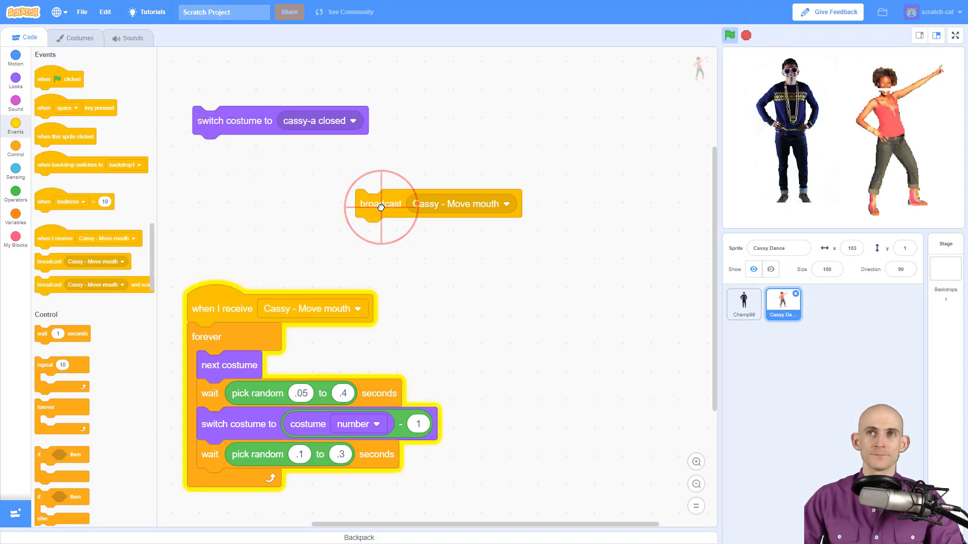
Step: Preview Cassy's cassy-a open and cassy-b costumes, zooming out to see the whole dancer
click(76, 45)
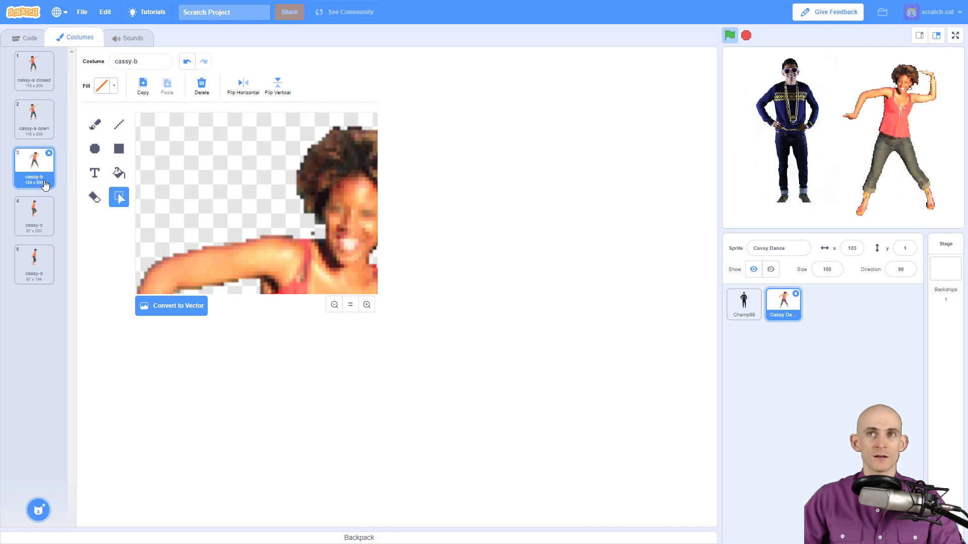
click(33, 117)
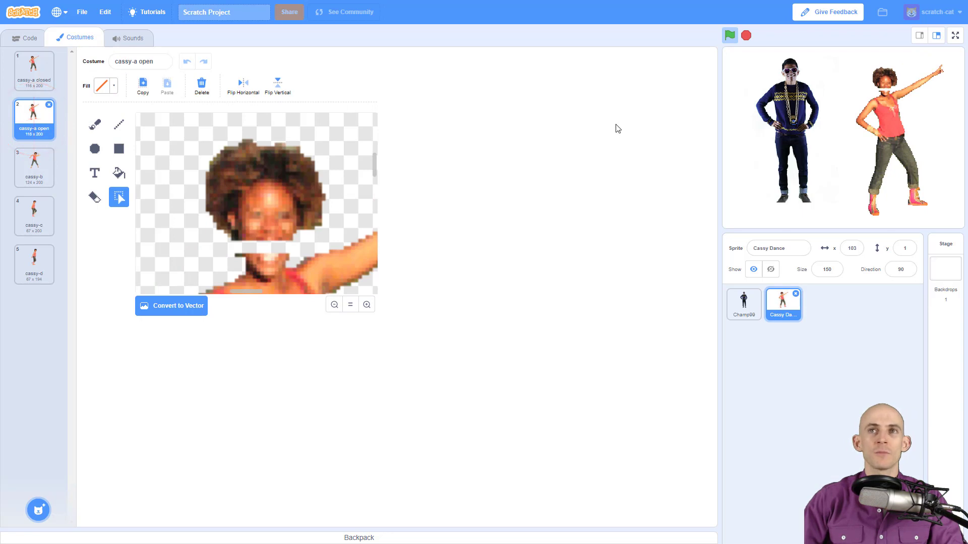
click(46, 160)
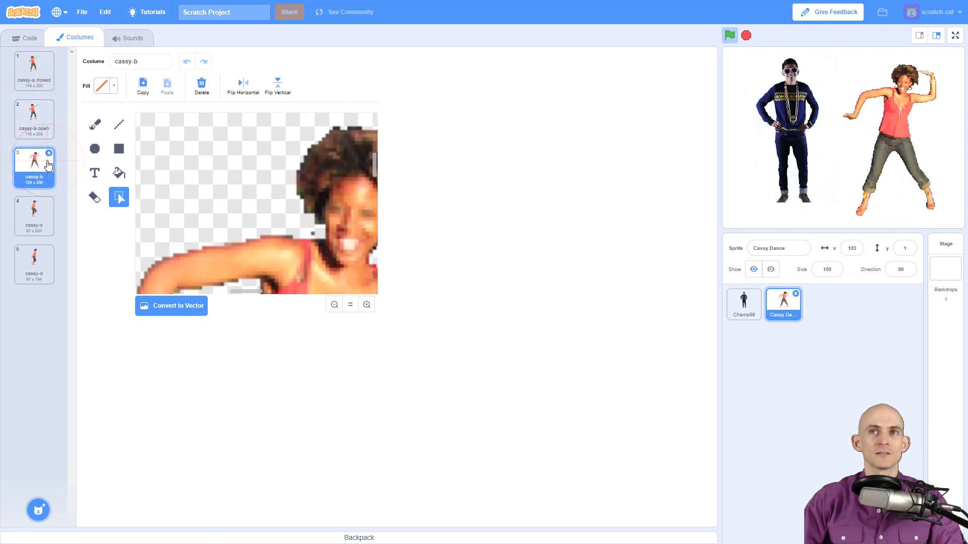
click(348, 305)
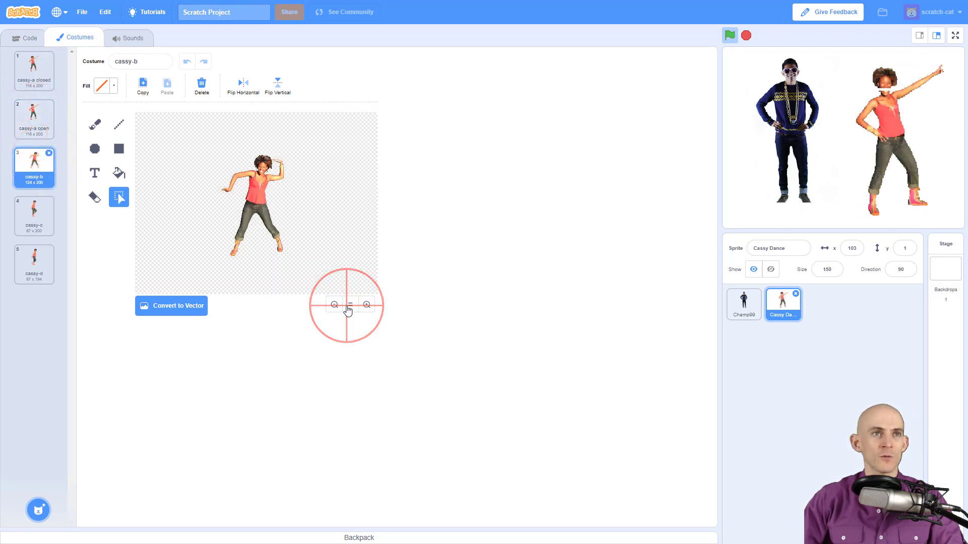
Step: Rejoin the cassy-a closed switch to the broadcast and put it under a green-flag hat
click(26, 38)
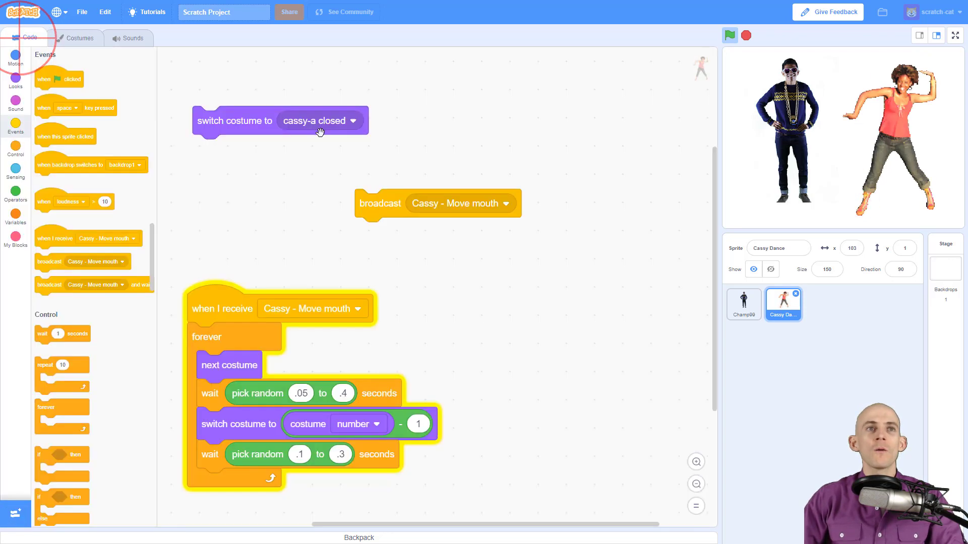
mouse_move(242, 124)
mouse_down()
mouse_move(398, 173)
mouse_move(231, 124)
mouse_up()
click(216, 115)
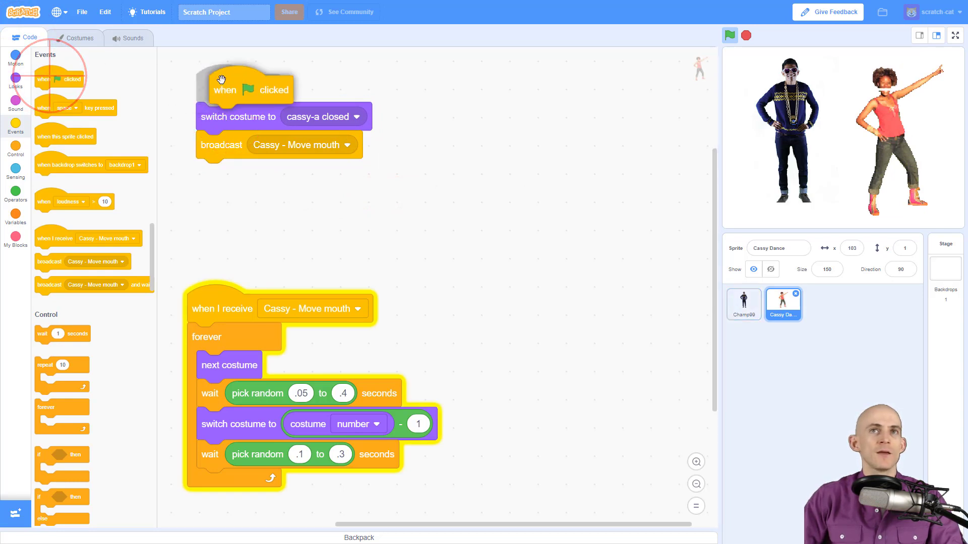
drag(51, 73, 230, 87)
Step: Rearrange Champ99's green-flag and 'when I receive' scripts
click(743, 302)
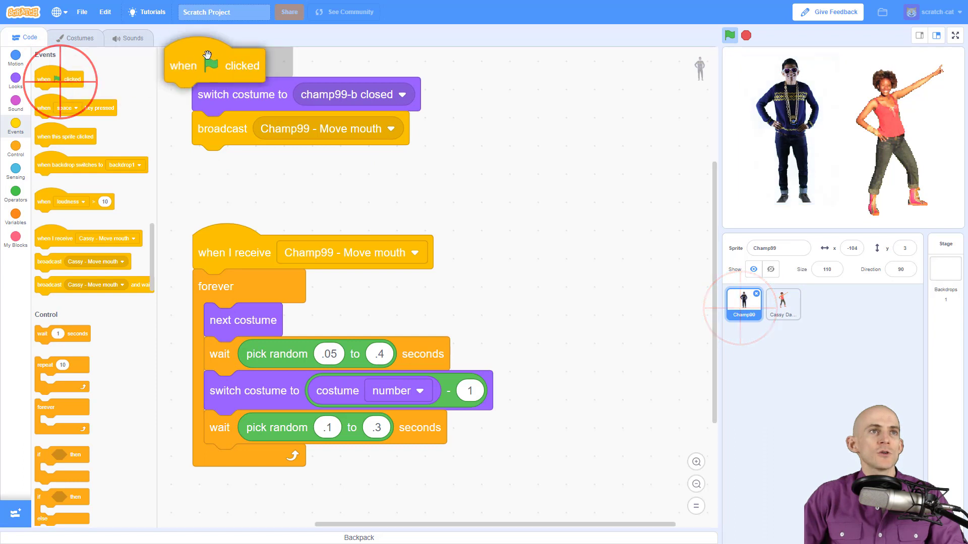
drag(51, 79, 218, 64)
drag(236, 253, 221, 315)
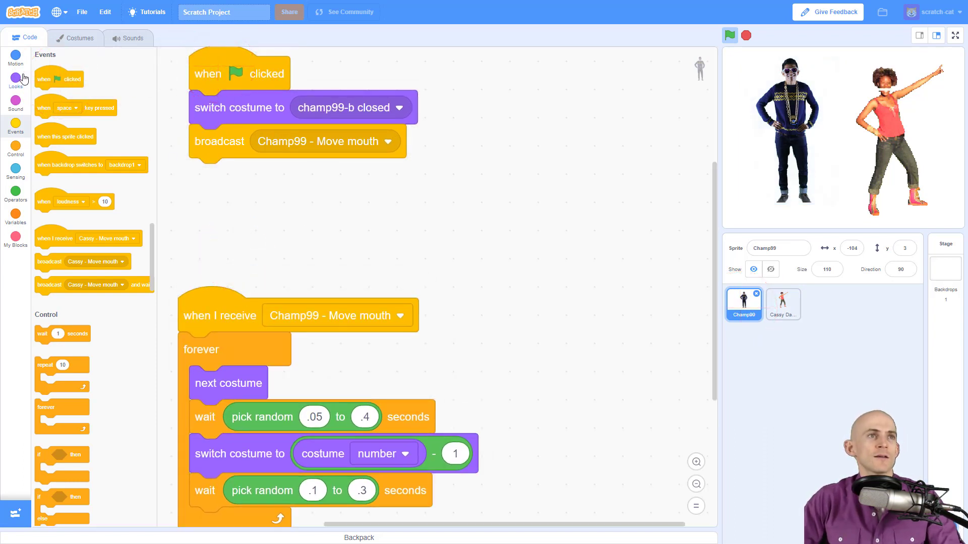
Step: Add a say block with long placeholder text for 3 seconds under Champ99's broadcast
click(15, 78)
drag(43, 74, 228, 174)
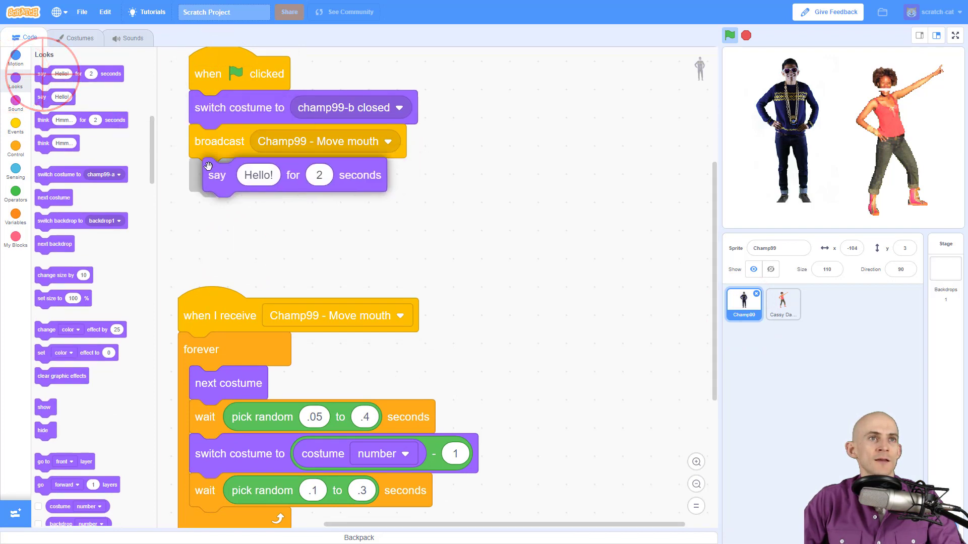
click(250, 175)
text(joasdglkhiasdgkhkasdg)
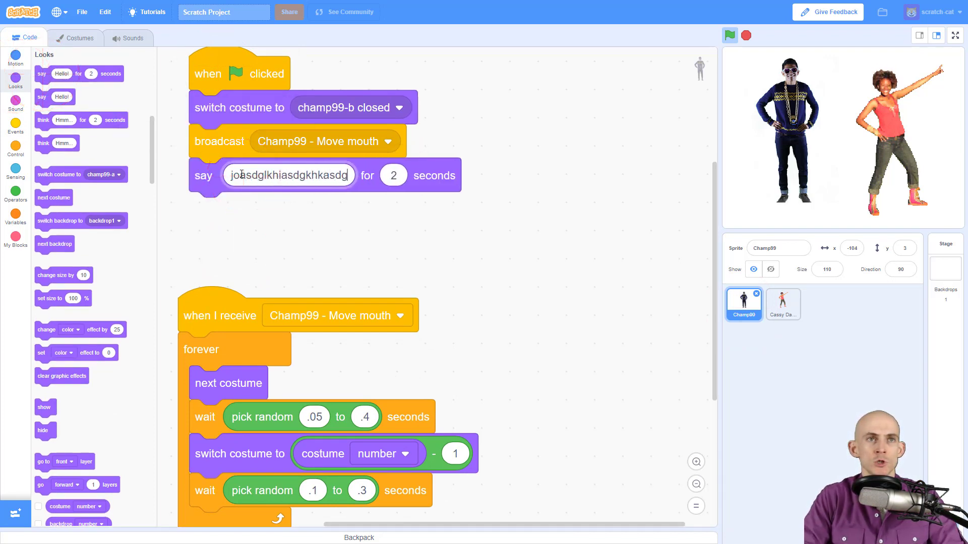
text(pjapsdgkaskdgh)
key(Tab)
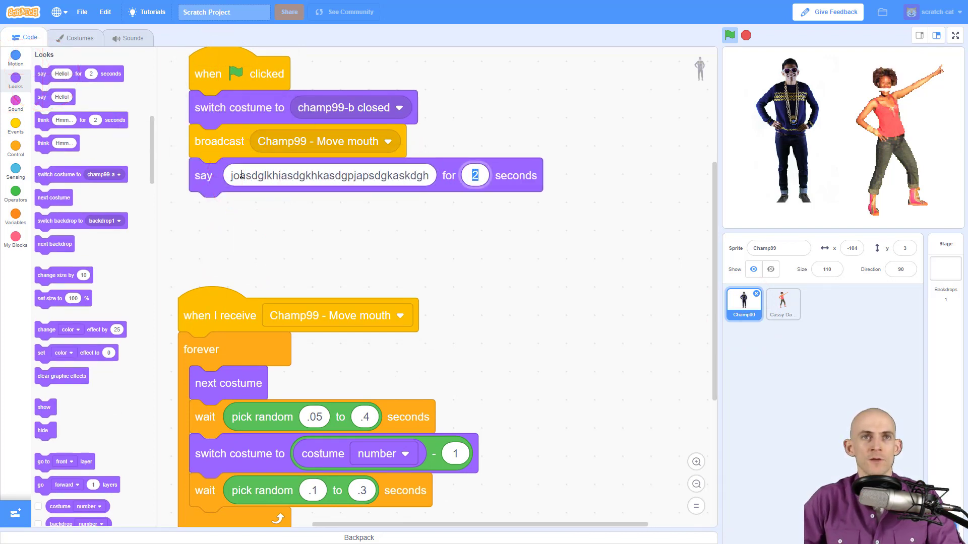
text(3)
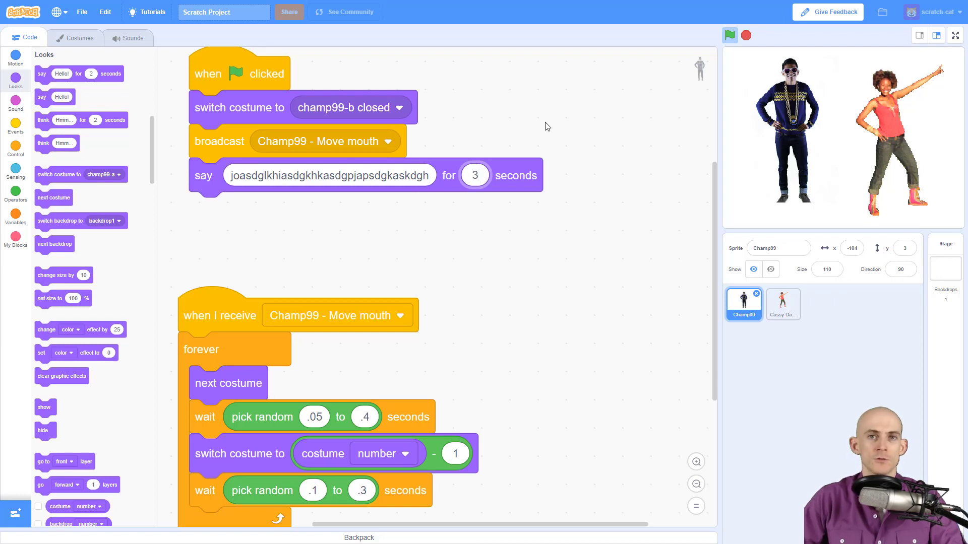
click(560, 121)
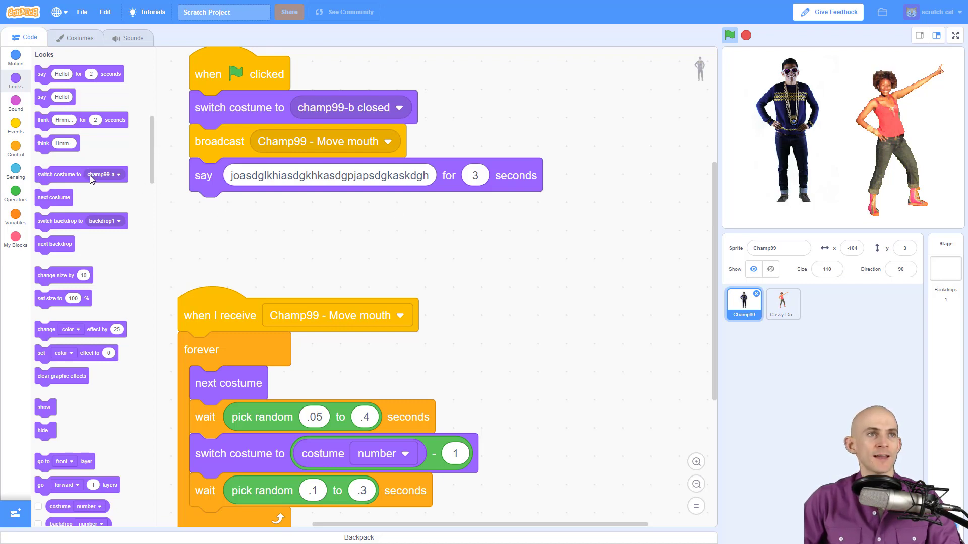
Step: Add a 'stop other scripts in sprite' block under the say block
click(15, 148)
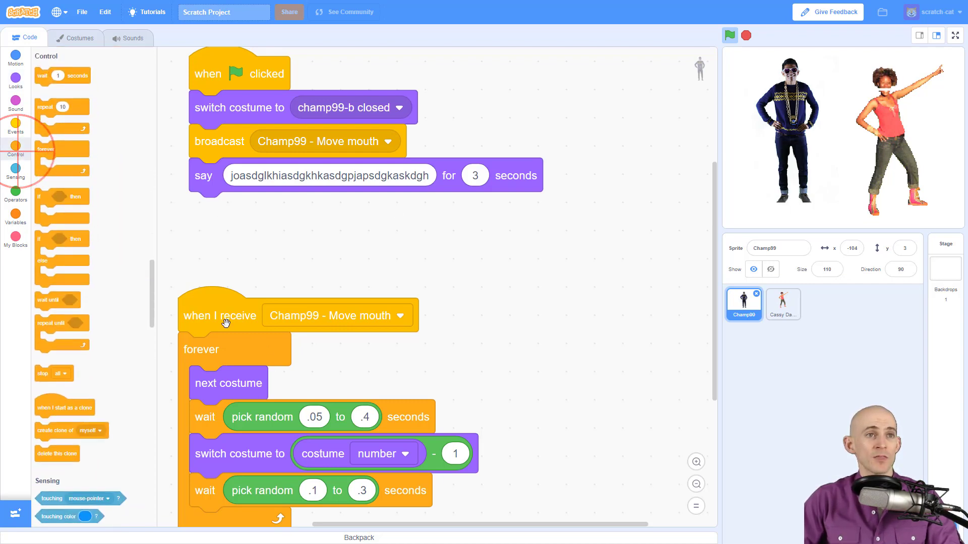
drag(42, 381, 198, 217)
click(246, 209)
click(246, 262)
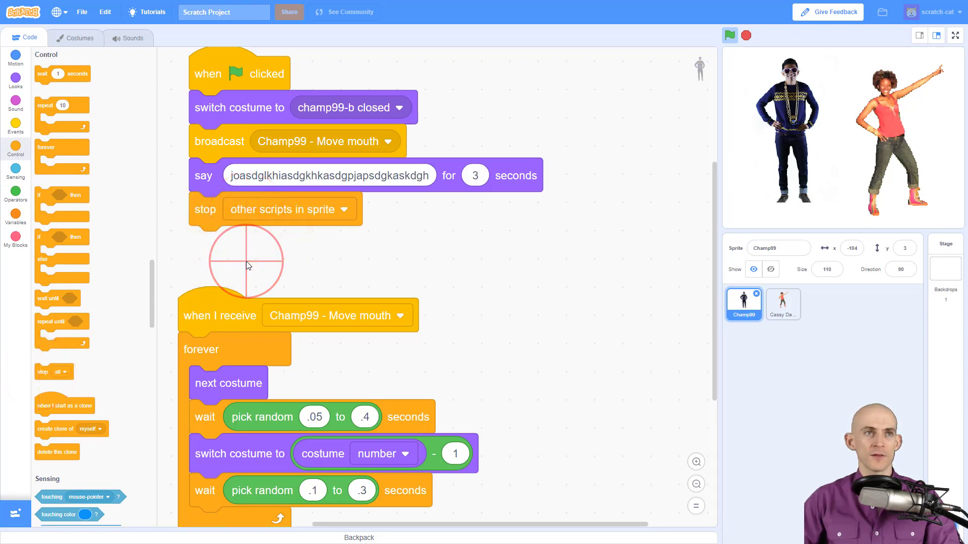
Step: Add 'switch costume to champ99-b closed' beneath it and move the receive script lower
click(15, 82)
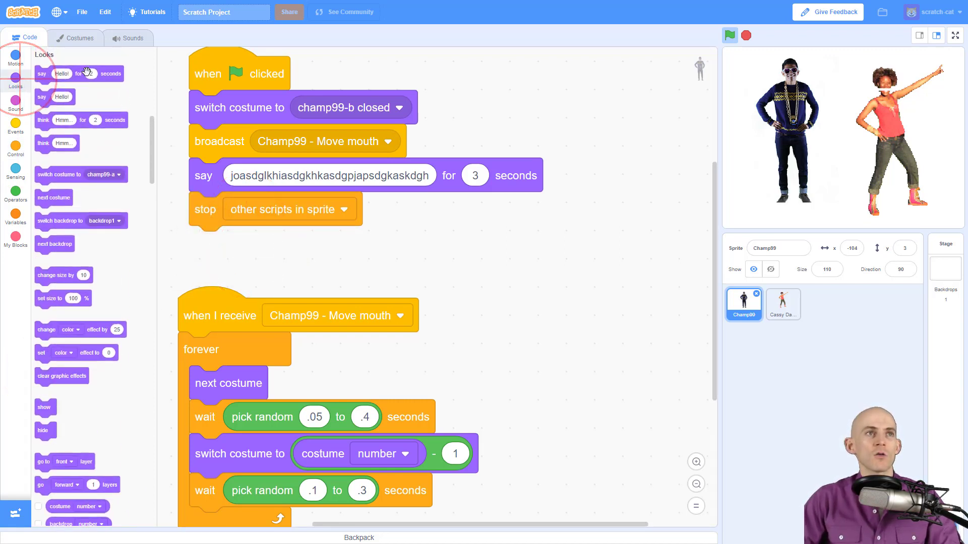
drag(82, 182, 287, 253)
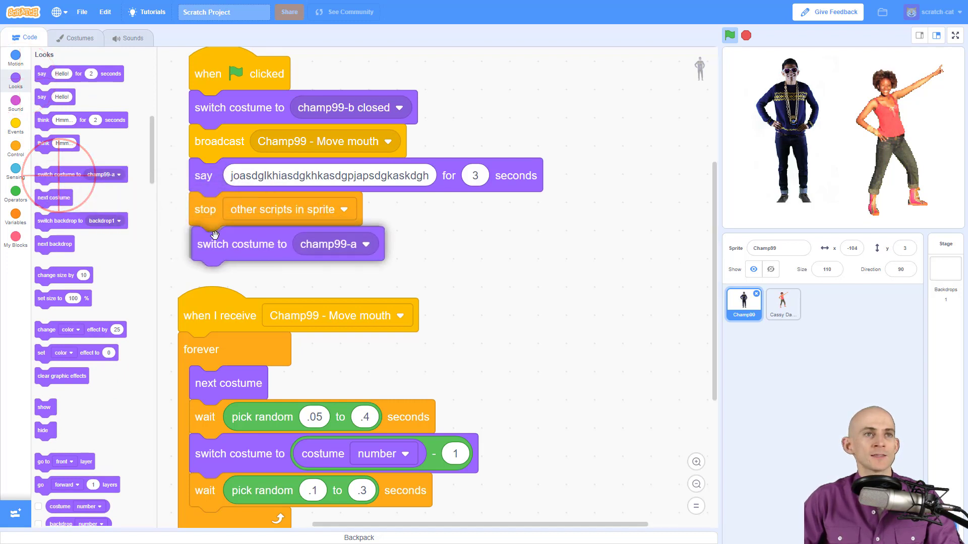
click(364, 243)
click(357, 291)
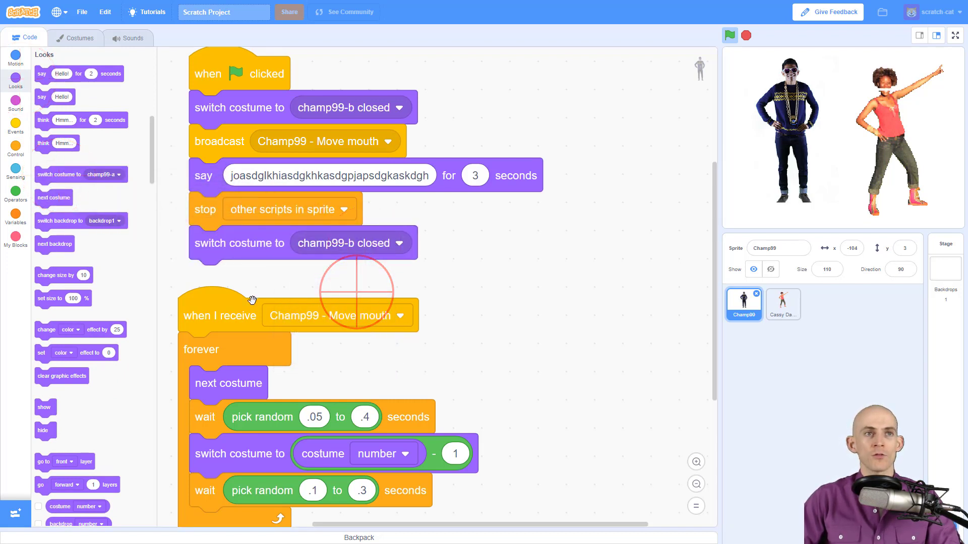
drag(240, 299, 228, 358)
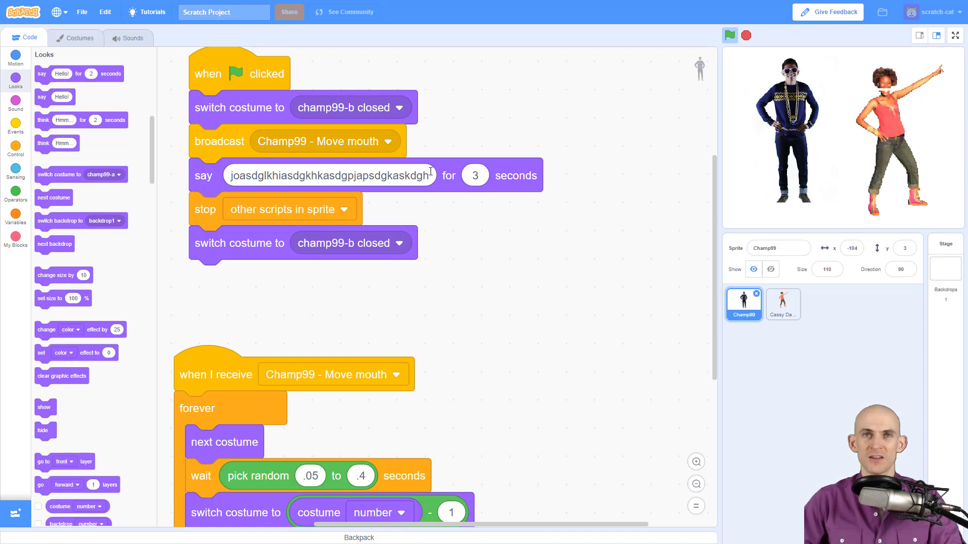
Step: Test the project with the green flag, then bring up the Sound blocks
click(730, 36)
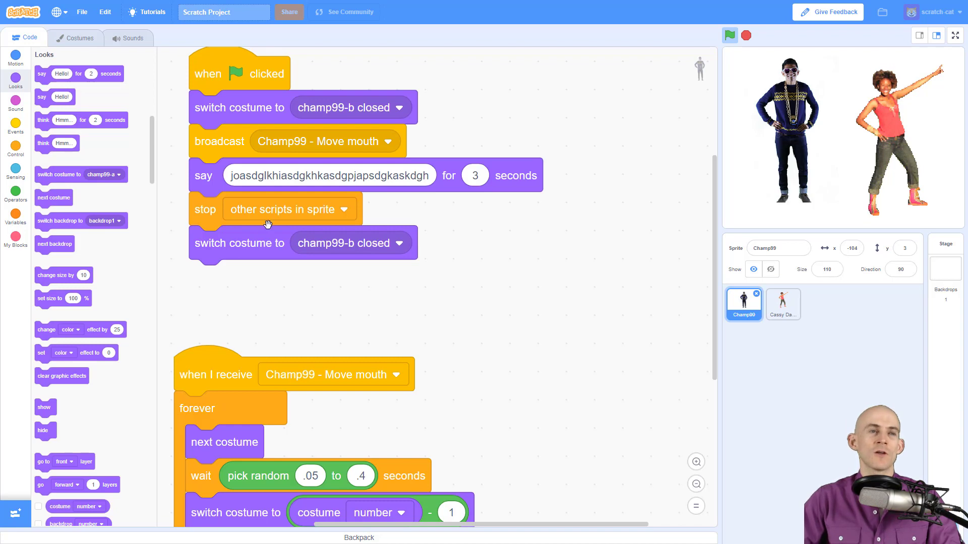
click(10, 103)
Step: Place a loose 'play sound pop until done' block and hang the stop and champ99-b closed blocks under it
drag(46, 75, 474, 277)
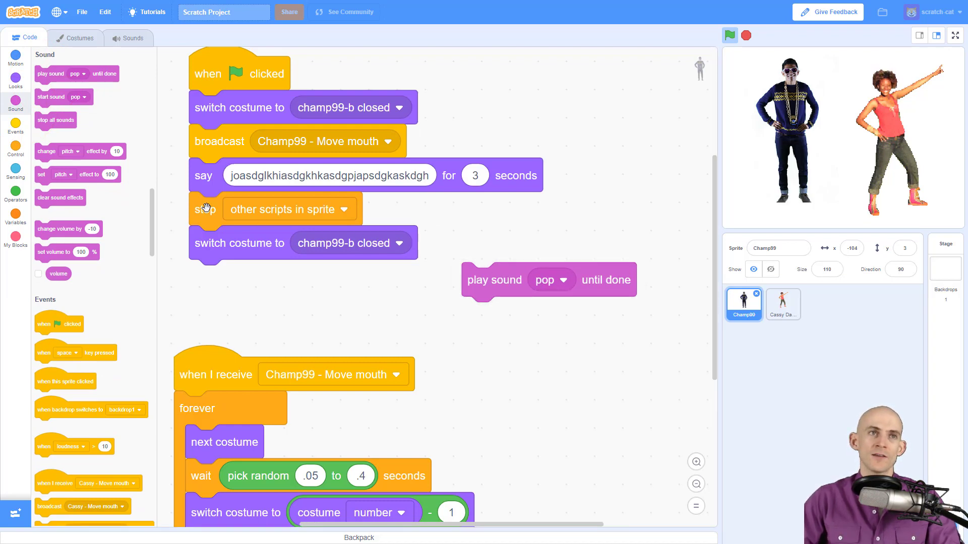
drag(205, 208, 477, 315)
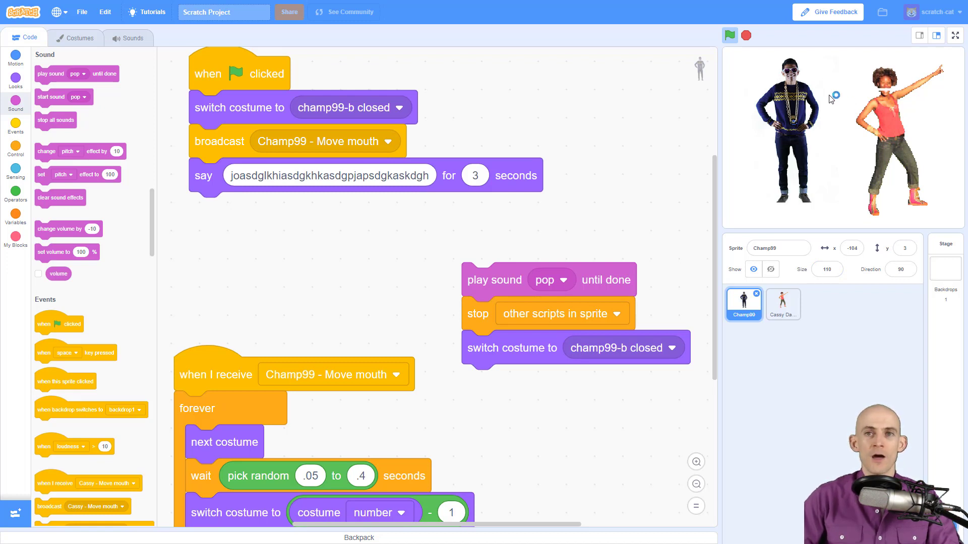
click(789, 71)
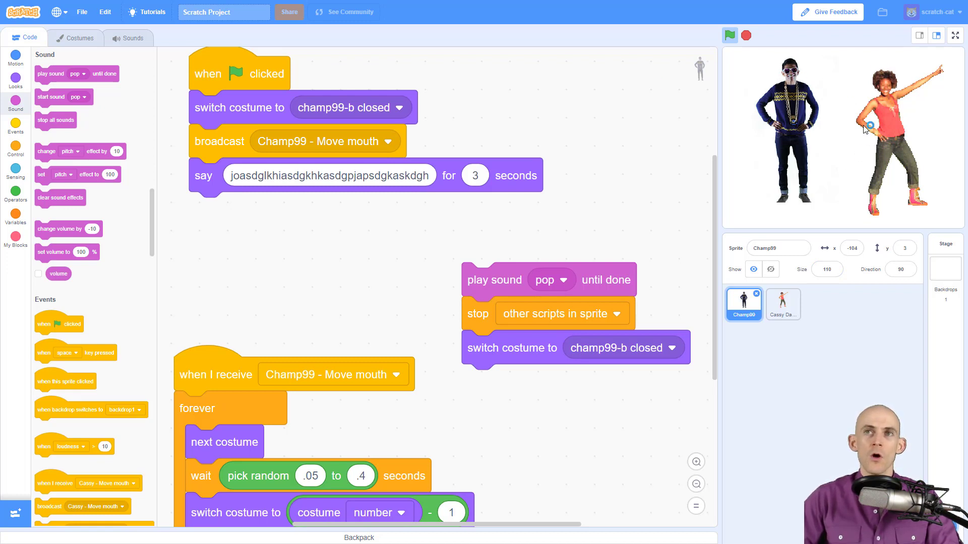
click(883, 86)
scroll(382, 290, down, 3)
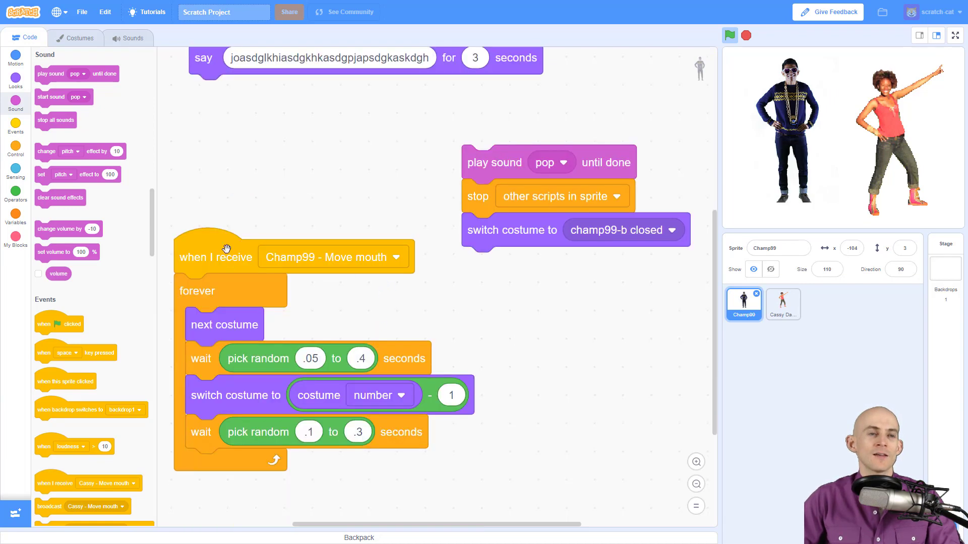